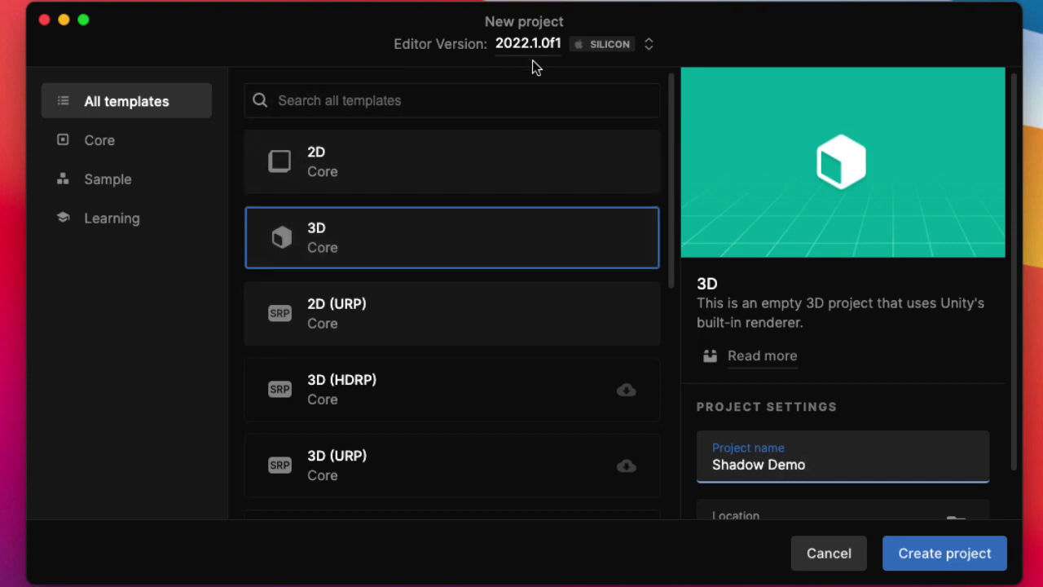
Create the Shadow Demo project from the 3D template and set its Player color space to Linear
click(924, 563)
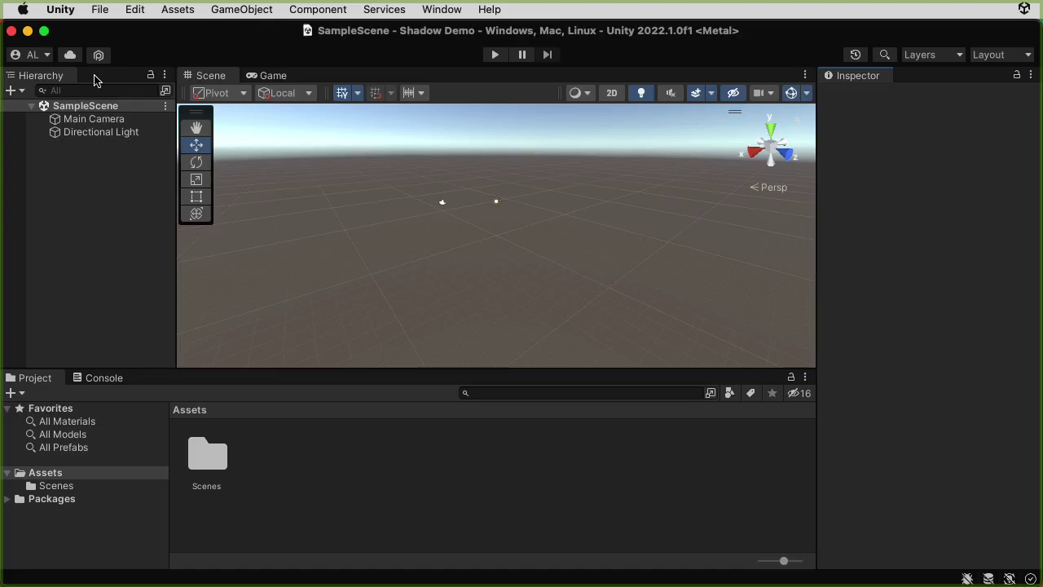
click(135, 9)
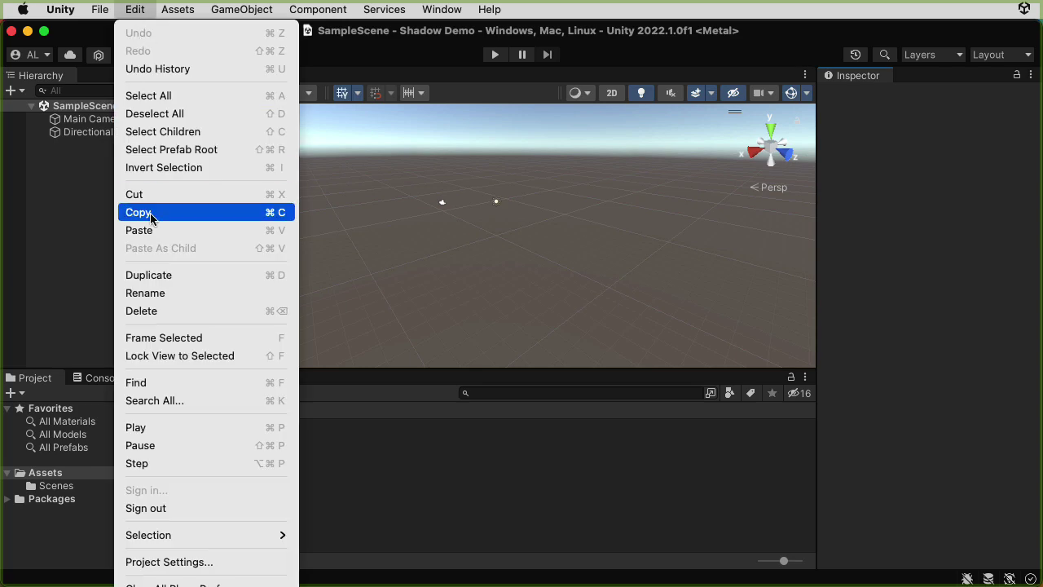
click(172, 563)
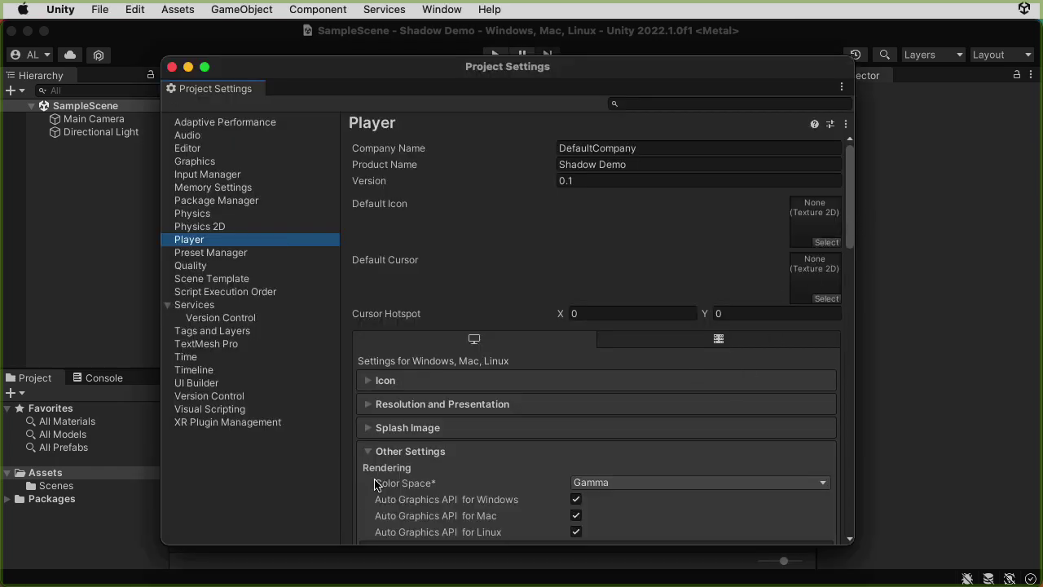
click(685, 484)
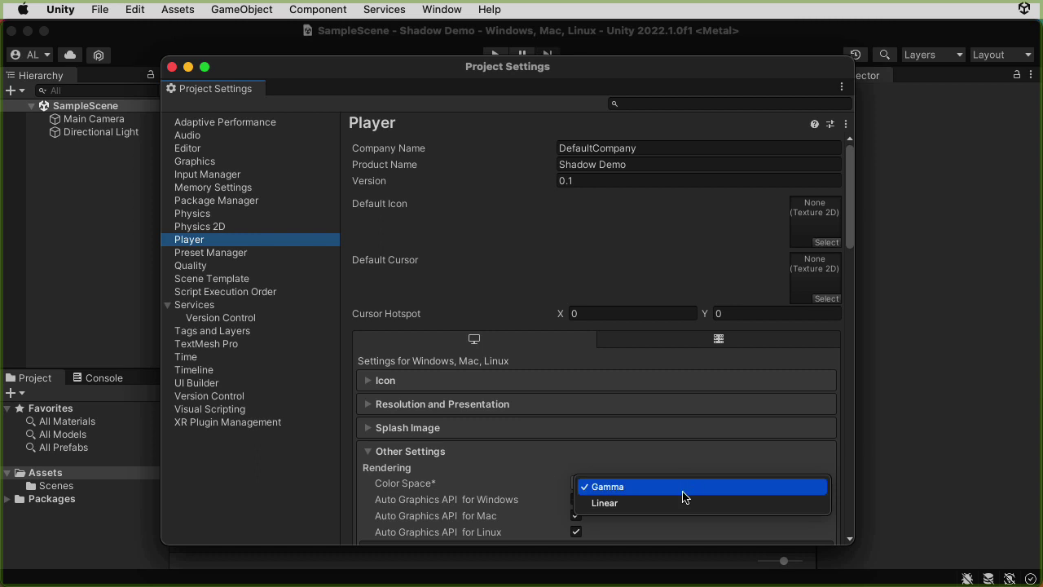
click(683, 502)
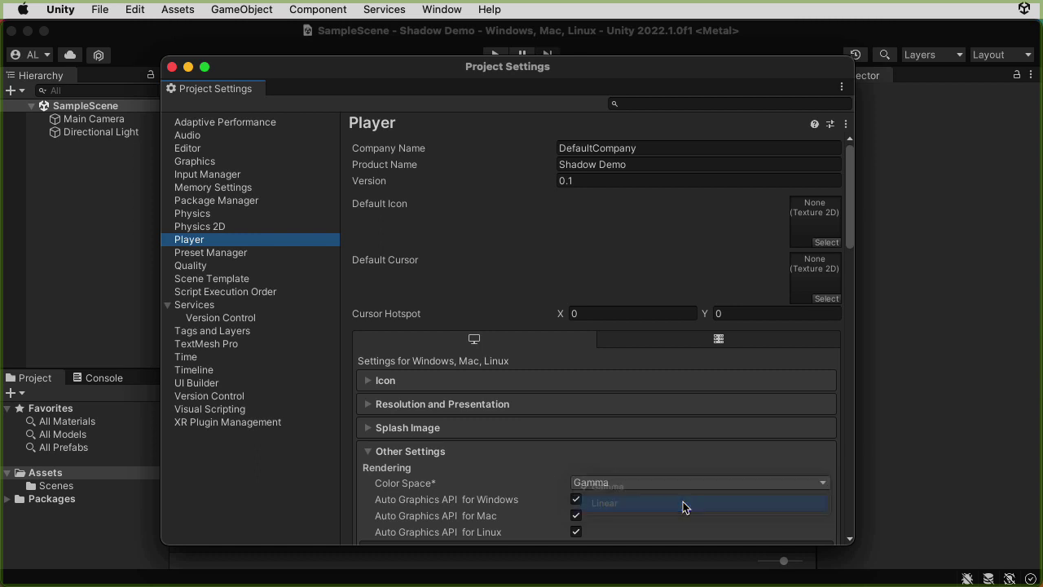
click(828, 358)
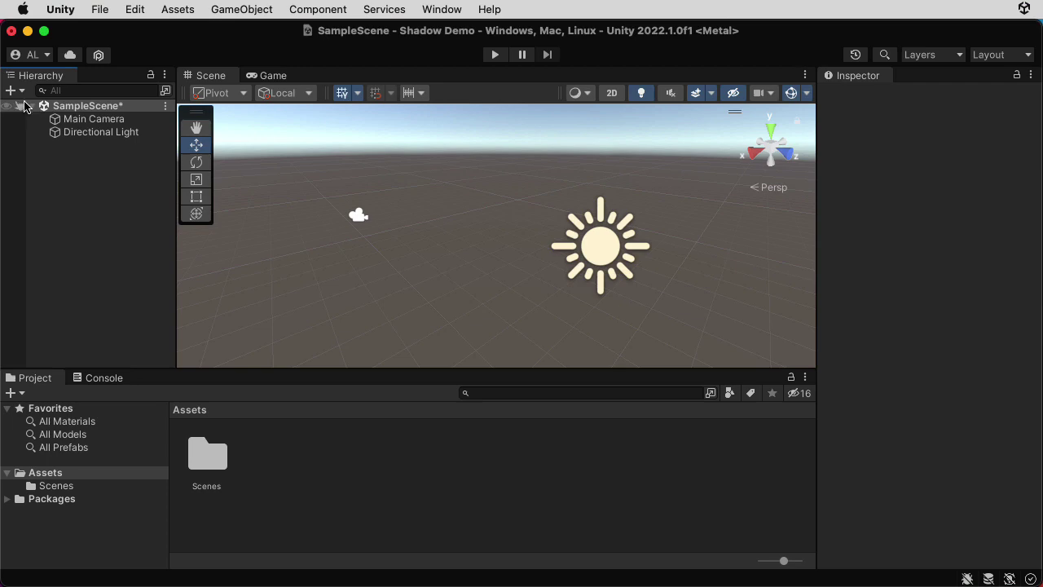
Add a 3D plane to the scene and name it f
click(12, 91)
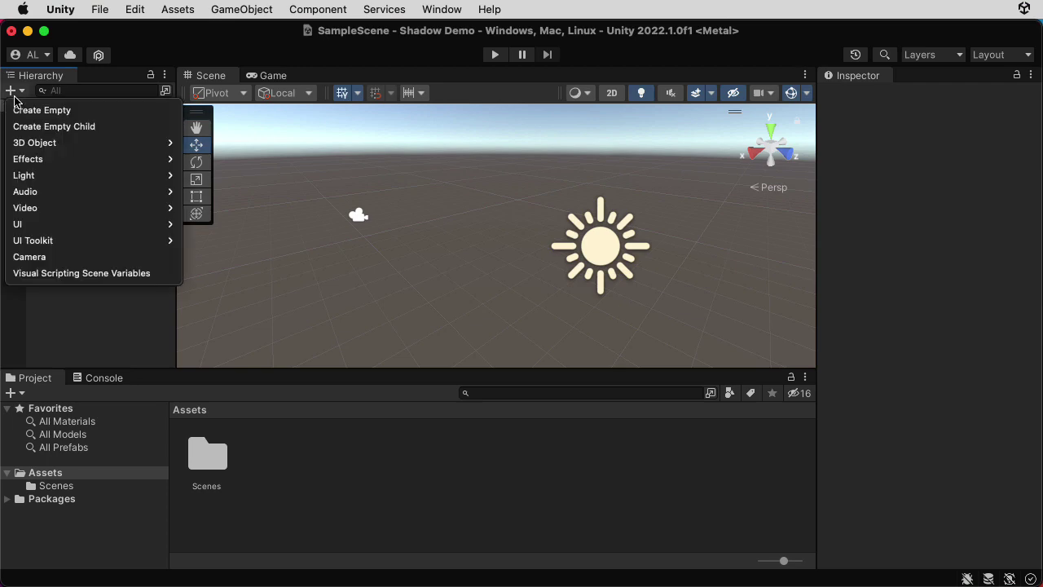
mouse_move(57, 144)
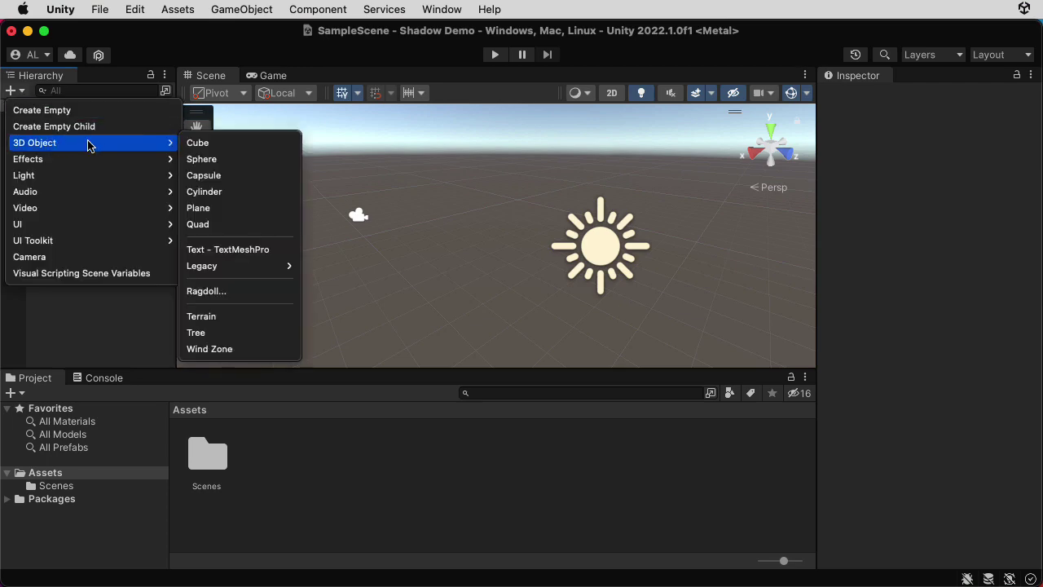
click(204, 211)
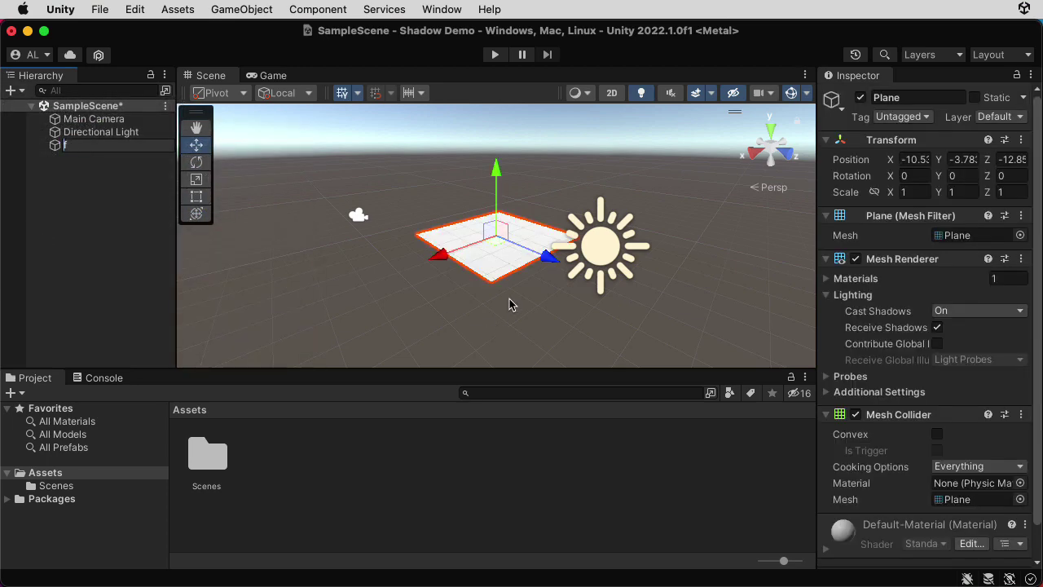
text(f)
key(Return)
Set the plane's position to X 0, Y 0, Z 0
click(509, 303)
scroll(509, 303, up, 5)
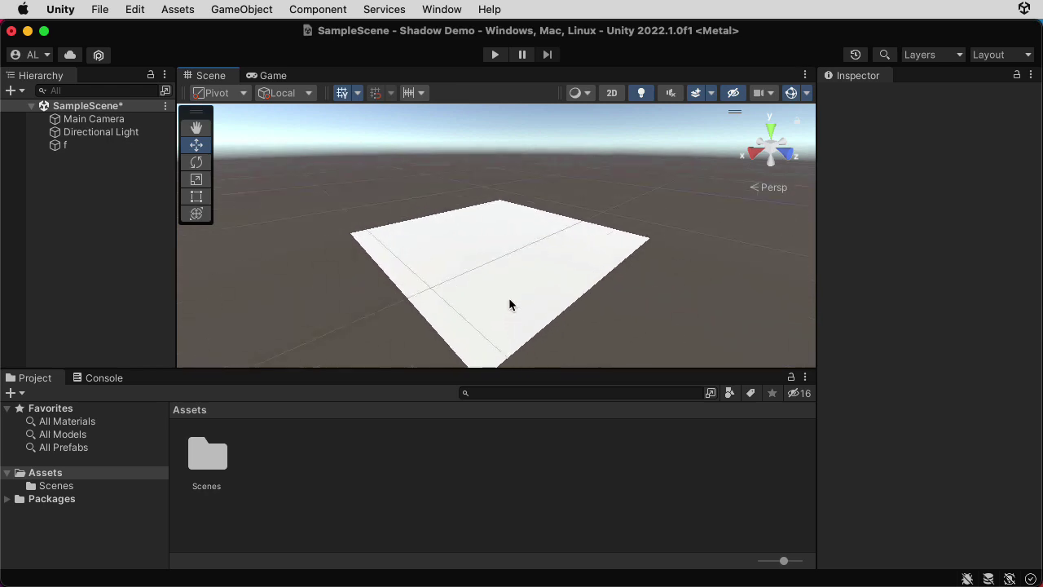
alt+drag(496, 304, 516, 285)
click(510, 284)
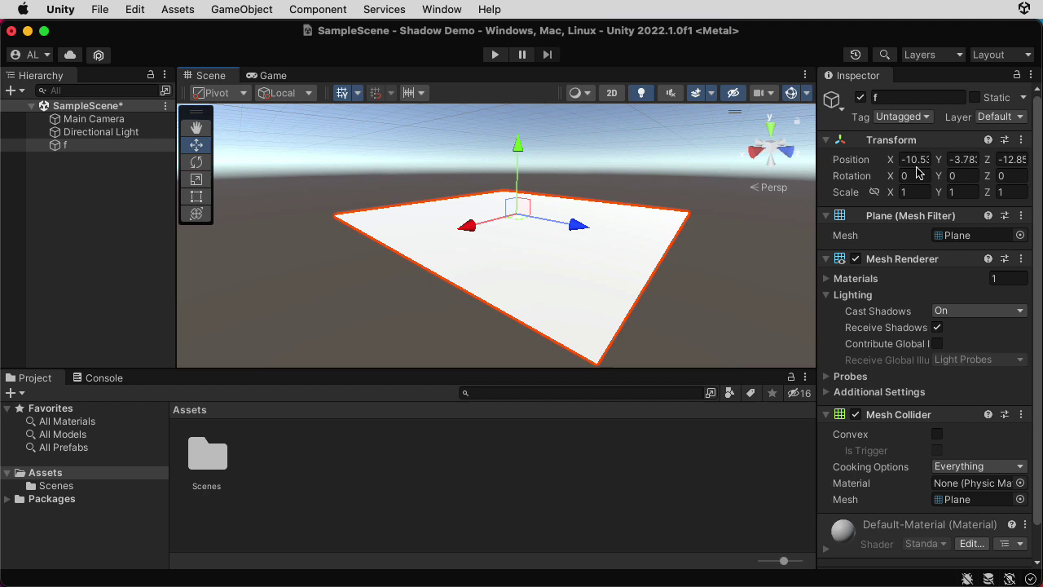
click(916, 159)
text(0)
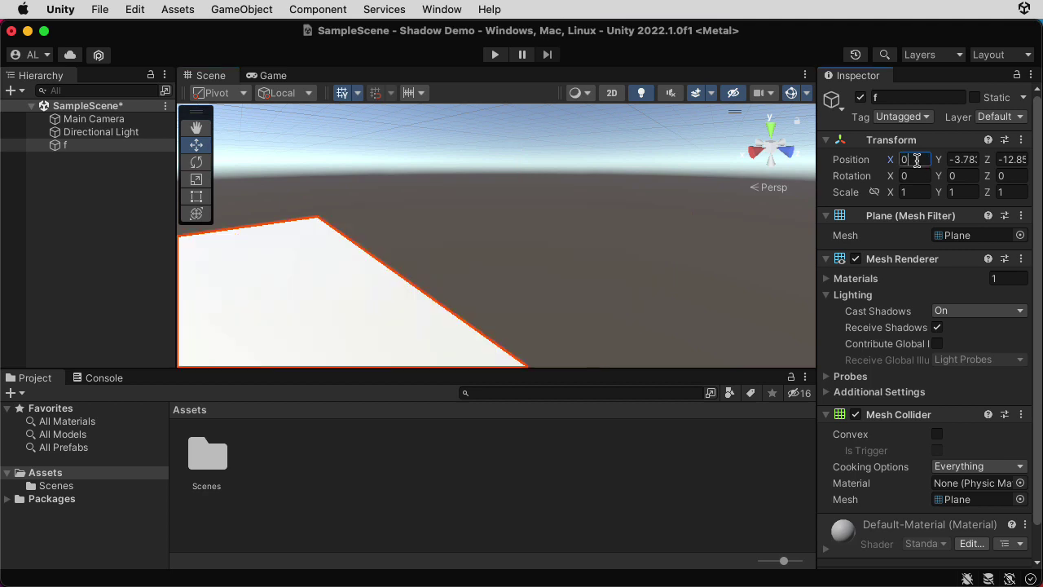
key(Tab)
text(0)
key(Tab)
text(0)
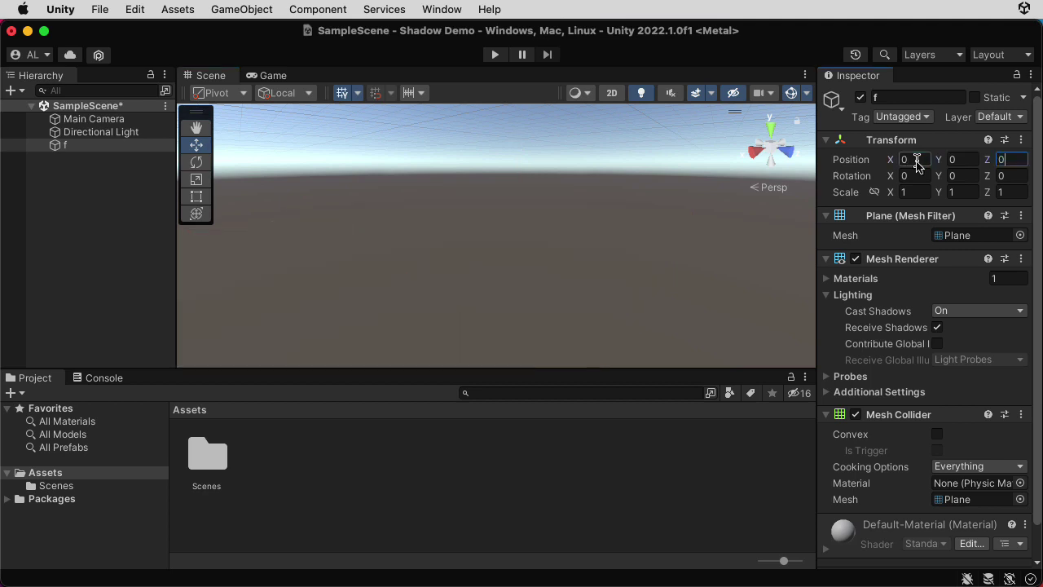
Add a 3D cube to the scene
click(604, 264)
scroll(593, 296, down, 5)
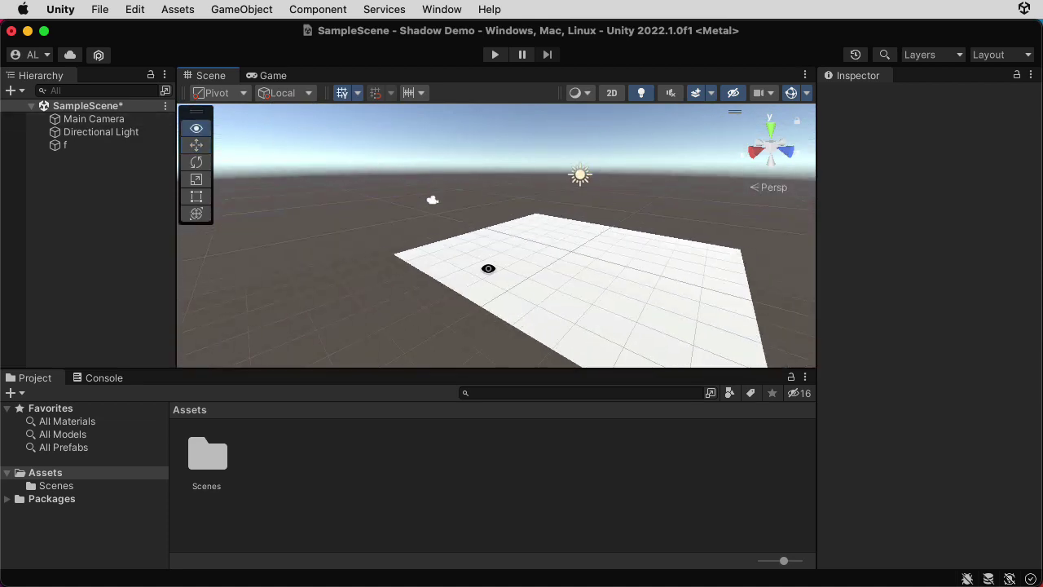
middle_drag(489, 268, 635, 271)
scroll(635, 266, up, 5)
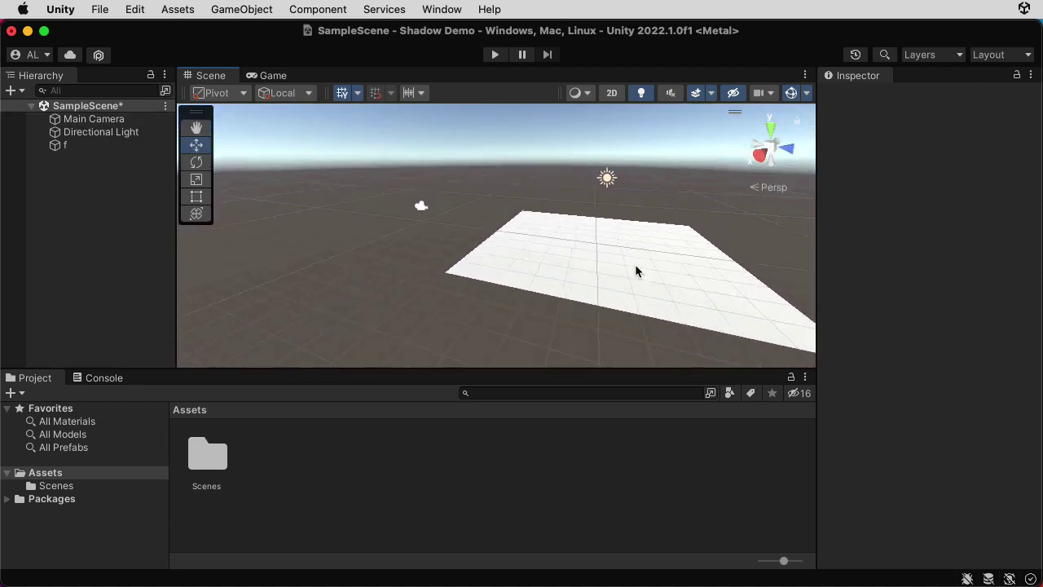
right_drag(635, 264, 694, 279)
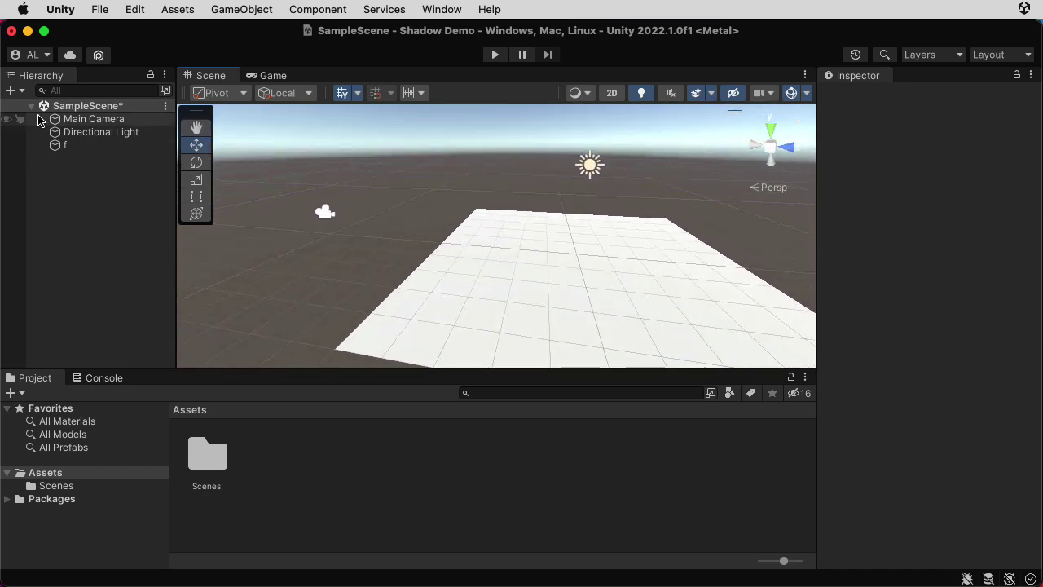
click(12, 90)
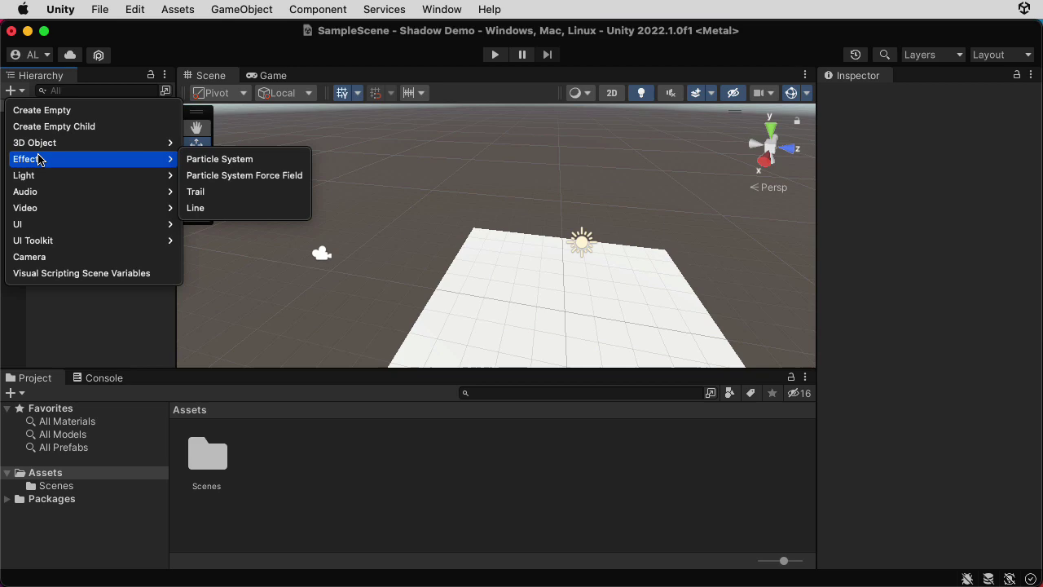
mouse_move(40, 142)
click(190, 142)
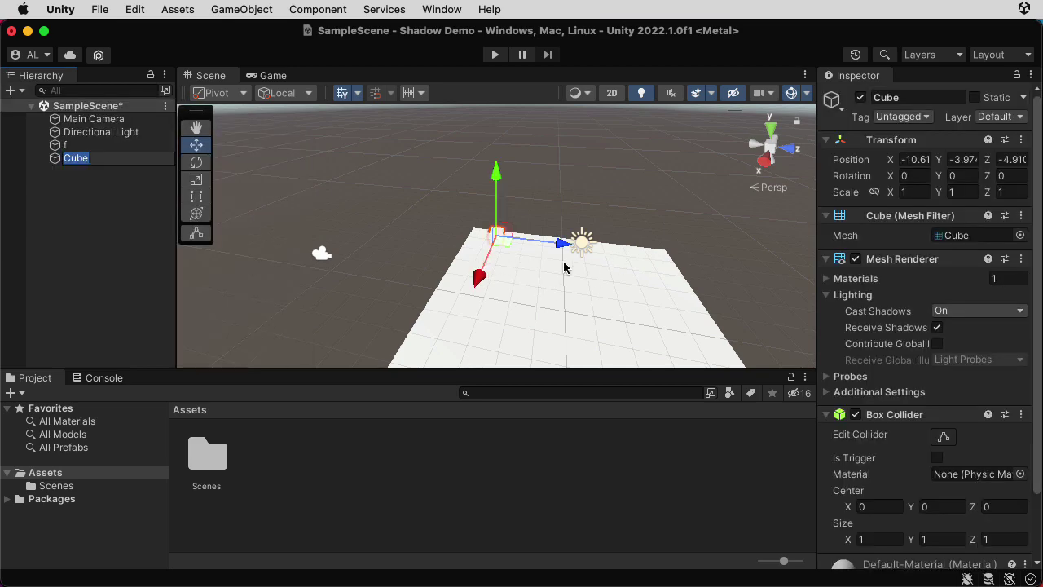
Set the cube's position to X 0, Y 0, Z 0
drag(565, 244, 496, 215)
click(919, 159)
key(Tab)
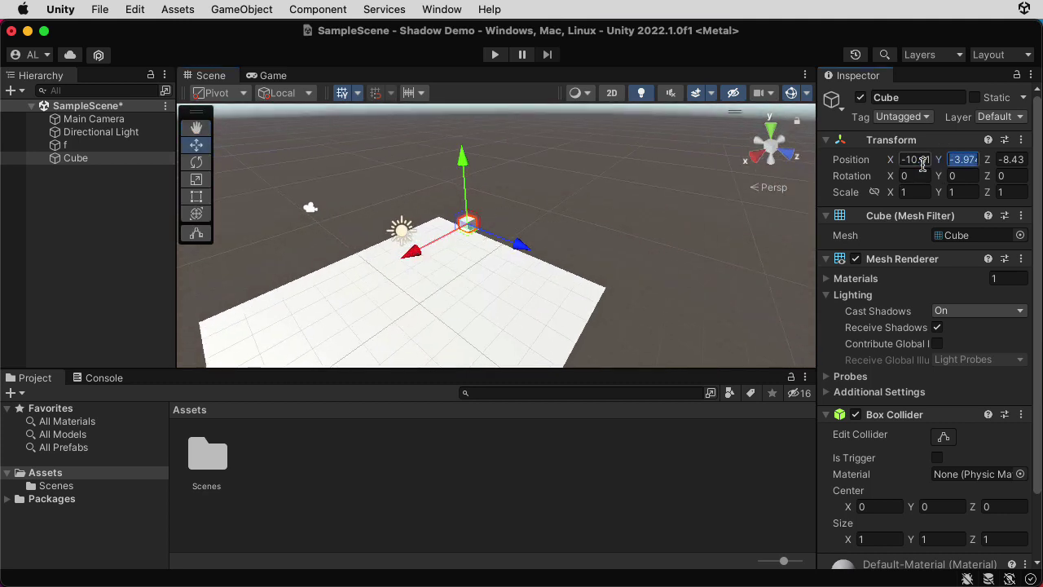
text(0)
click(914, 160)
text(0)
key(Tab)
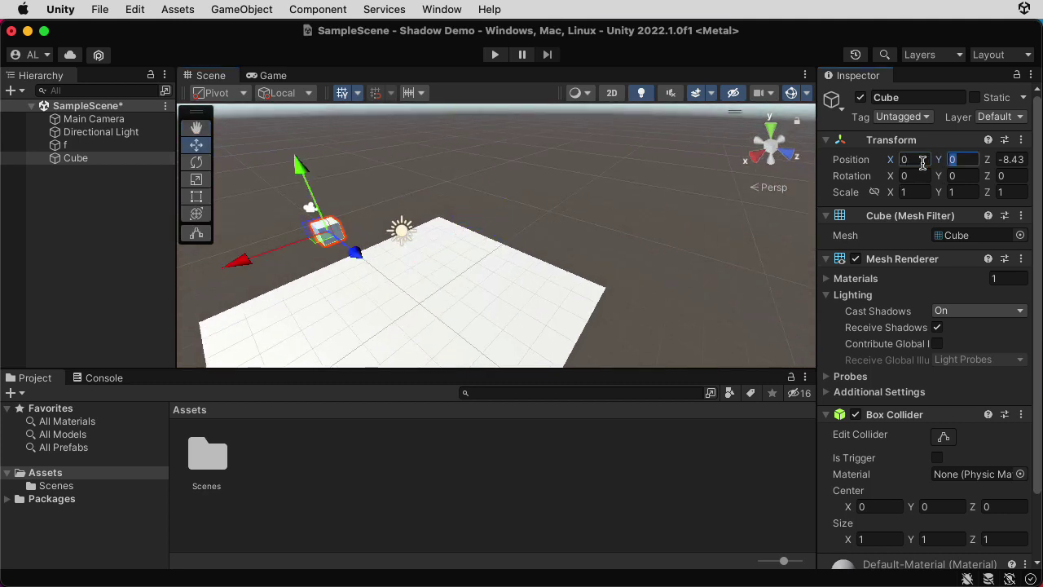
key(Tab)
text(0)
key(Return)
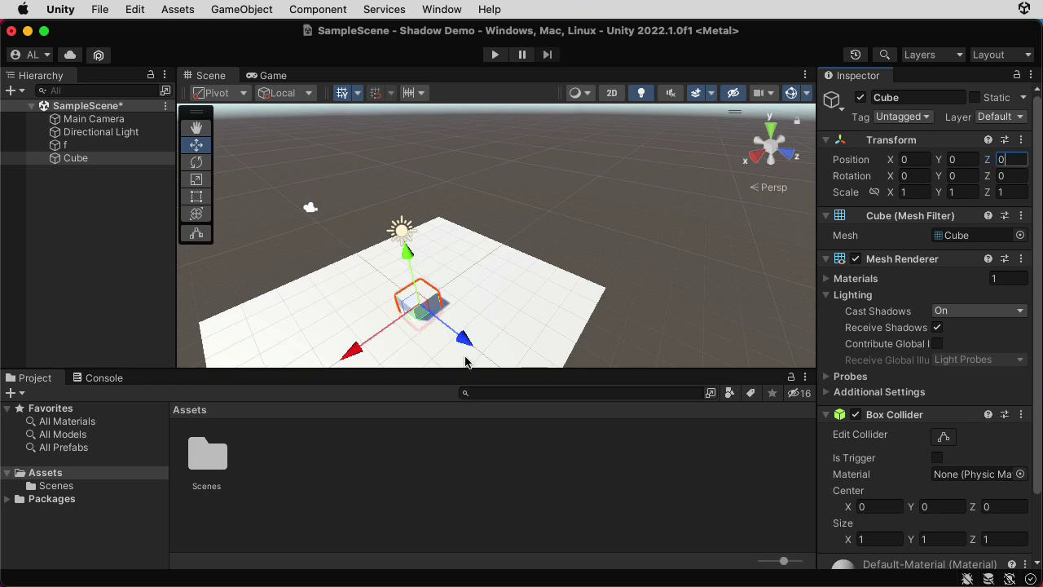
Move the cube to the plane's edge at about Z -4.78 and set its Y position to 0.5
drag(458, 340, 500, 275)
drag(443, 216, 437, 181)
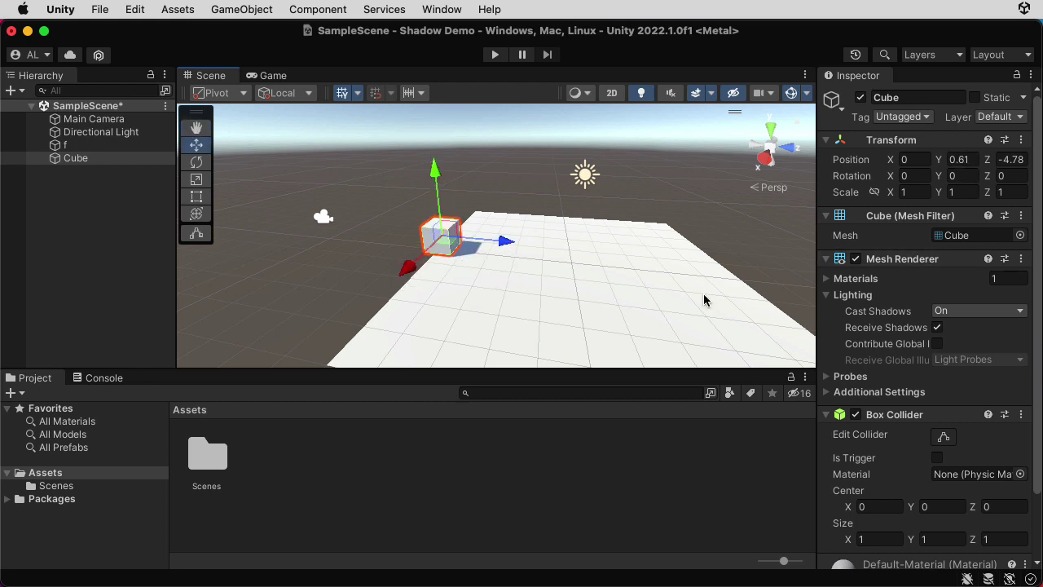
click(959, 159)
text(0.5)
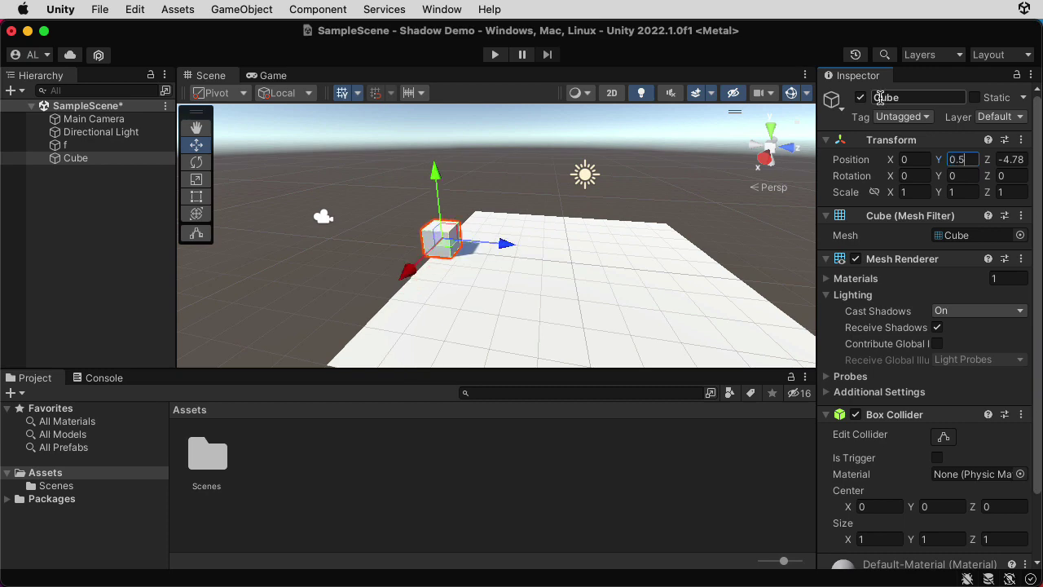
Set the cube's Y scale to 3 and its Y position to 1.5
alt+drag(670, 217, 617, 236)
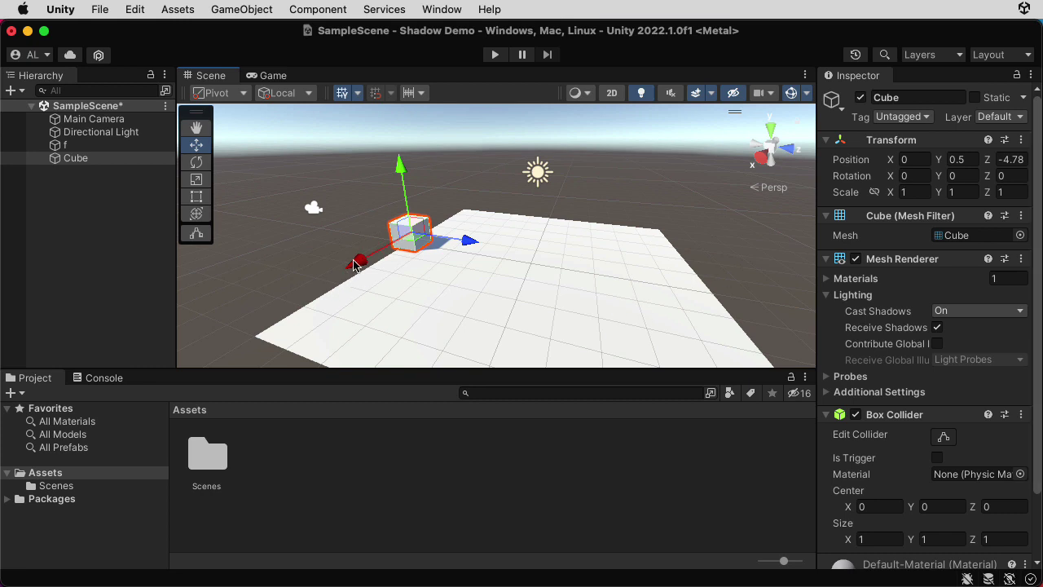
click(960, 193)
text(2)
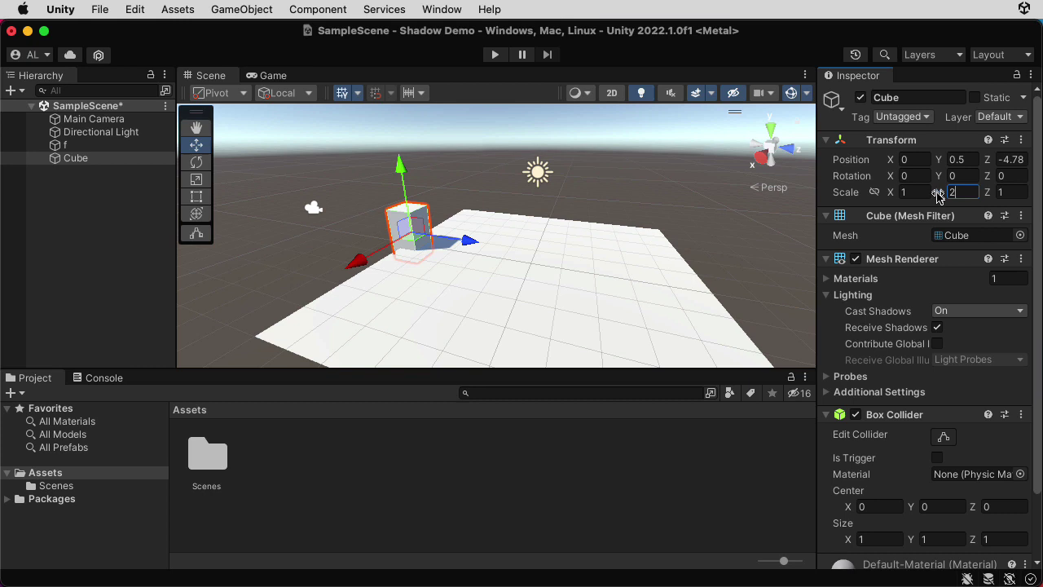
key(BackSpace)
text(3)
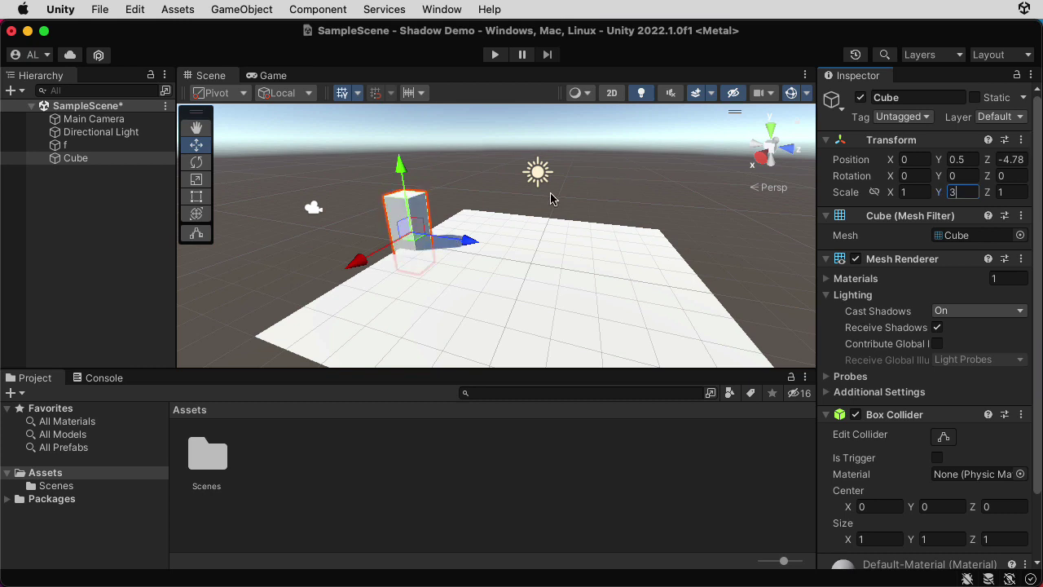
click(955, 159)
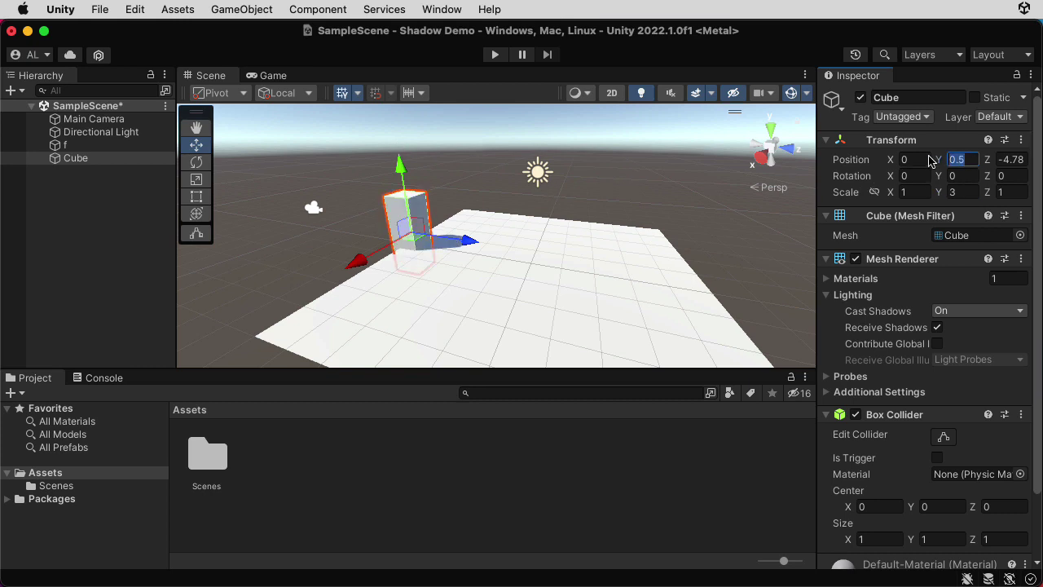
text(1.5)
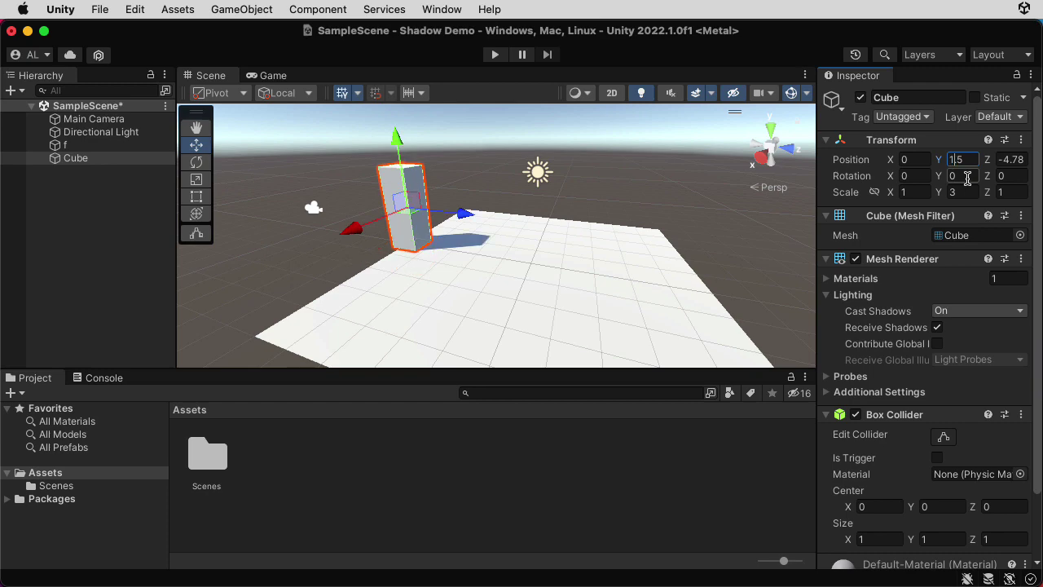
Set the cube's X scale to 10 to stretch it into a wall along the plane's edge
alt+drag(519, 266, 492, 262)
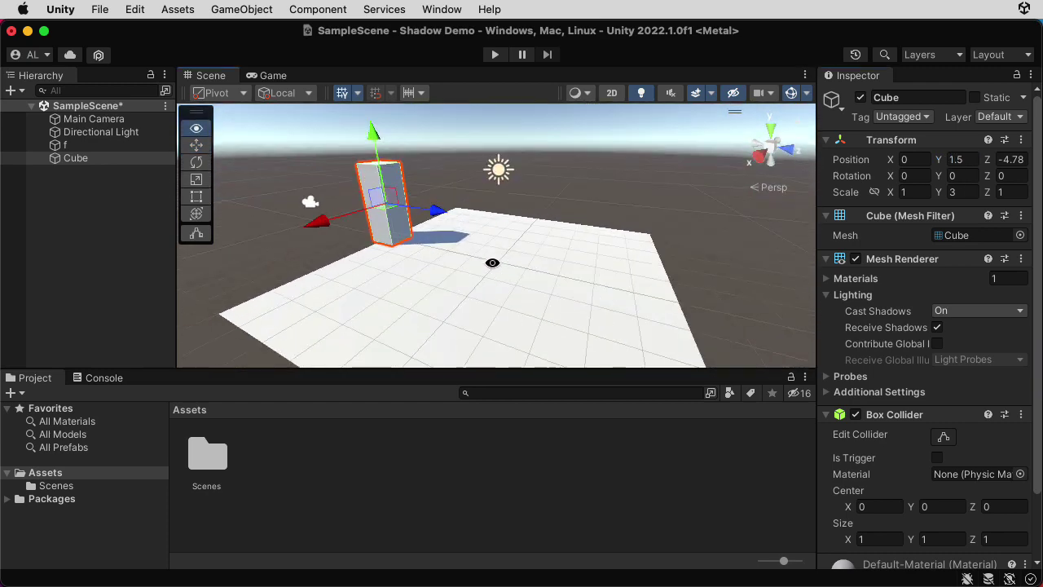
click(907, 192)
text(5)
key(BackSpace)
text(10)
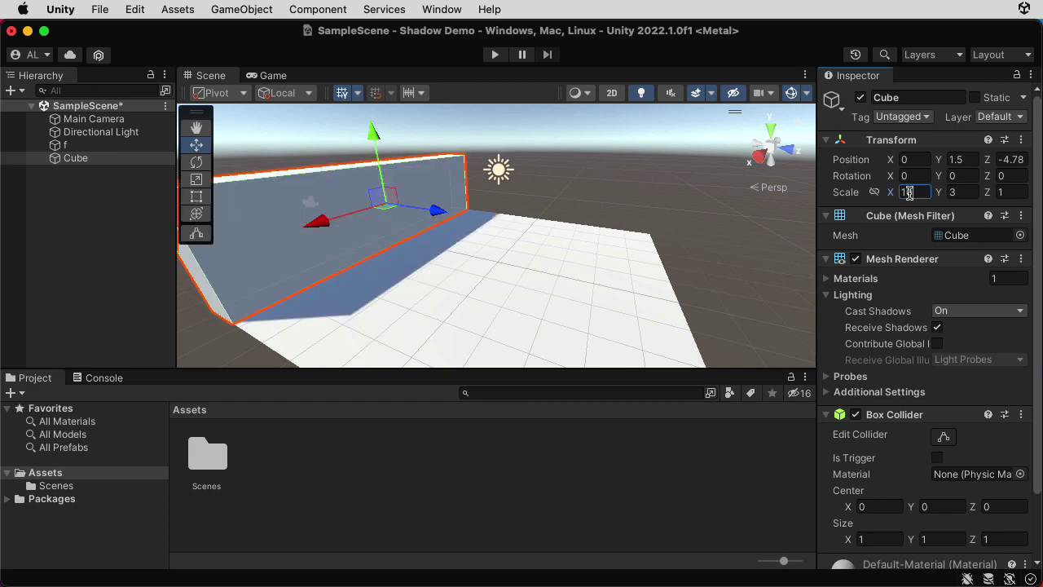
Rename the plane object f as Ground
alt+drag(588, 312, 613, 320)
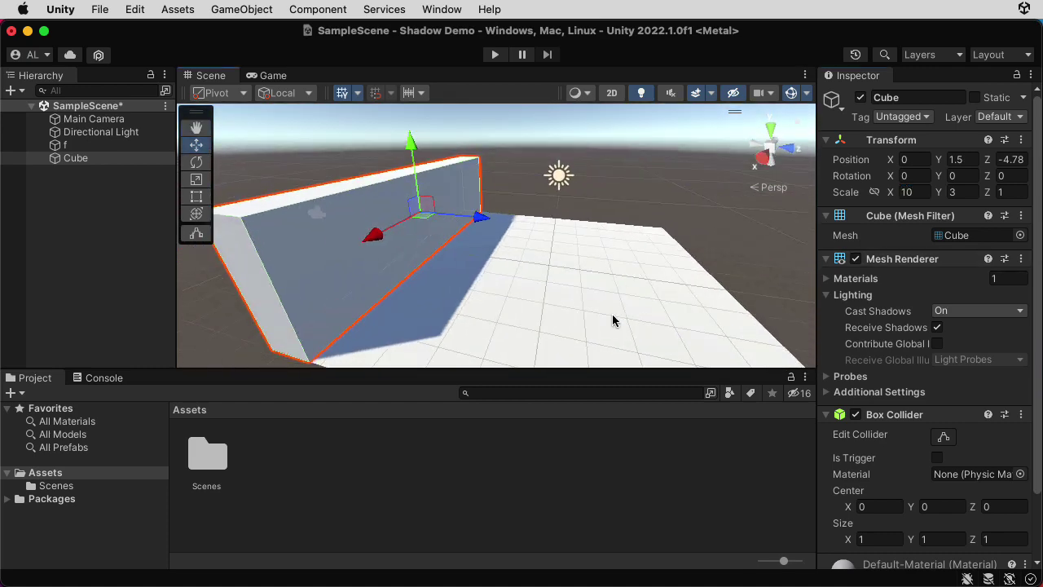
click(70, 147)
click(70, 148)
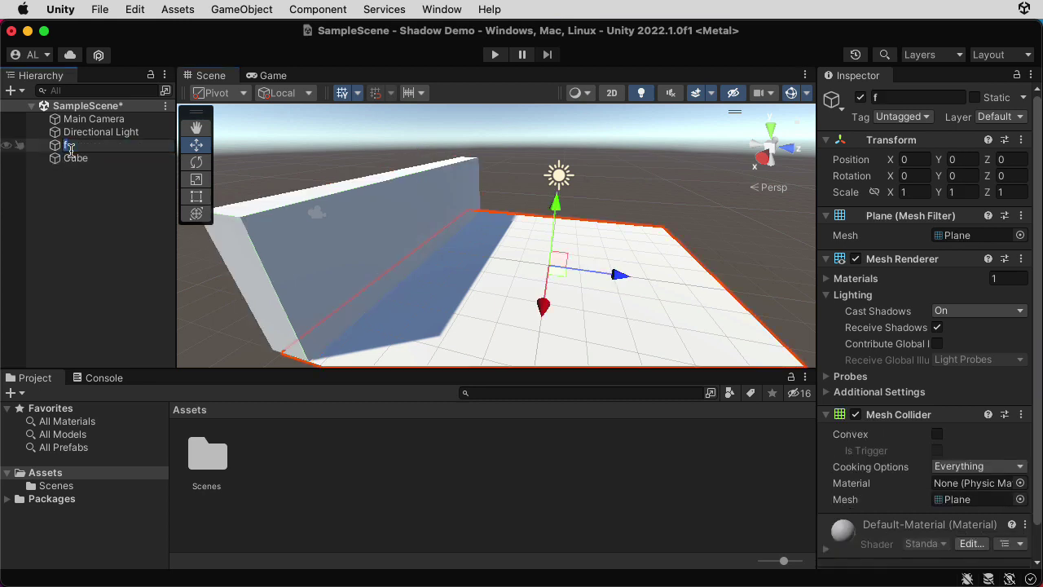
key(Return)
Rename the stretched cube as Wall 1
click(75, 158)
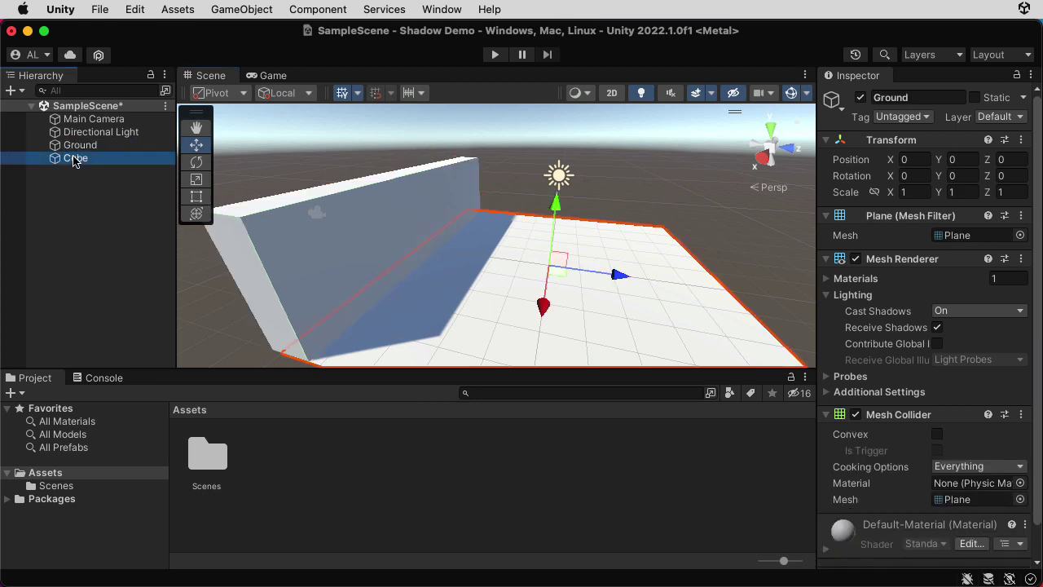
click(74, 158)
text(Wall 1)
key(Return)
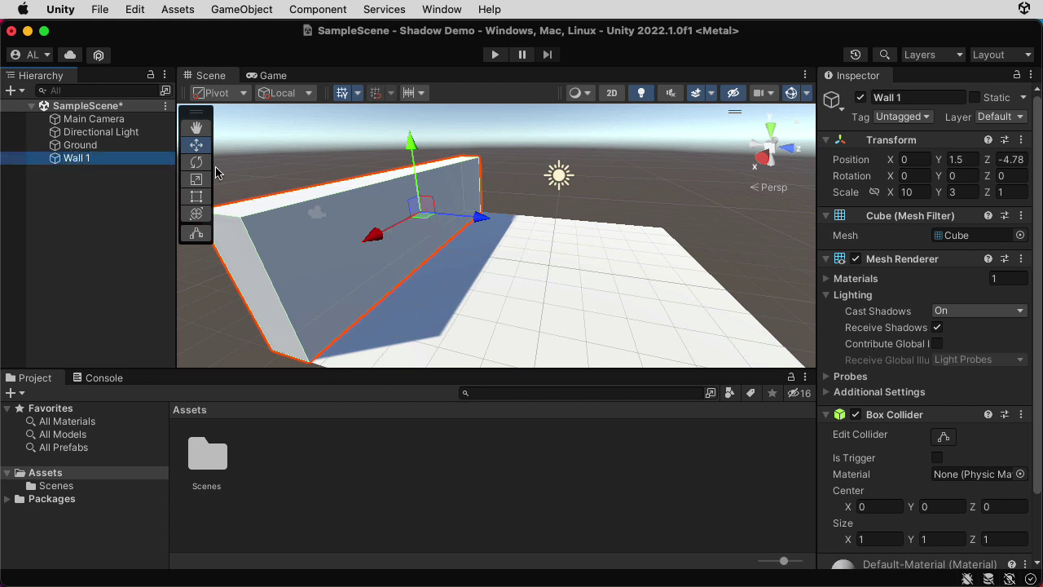
Duplicate Wall 1 and move the copy across the ground to the opposite side, at about Z 4.21
click(135, 9)
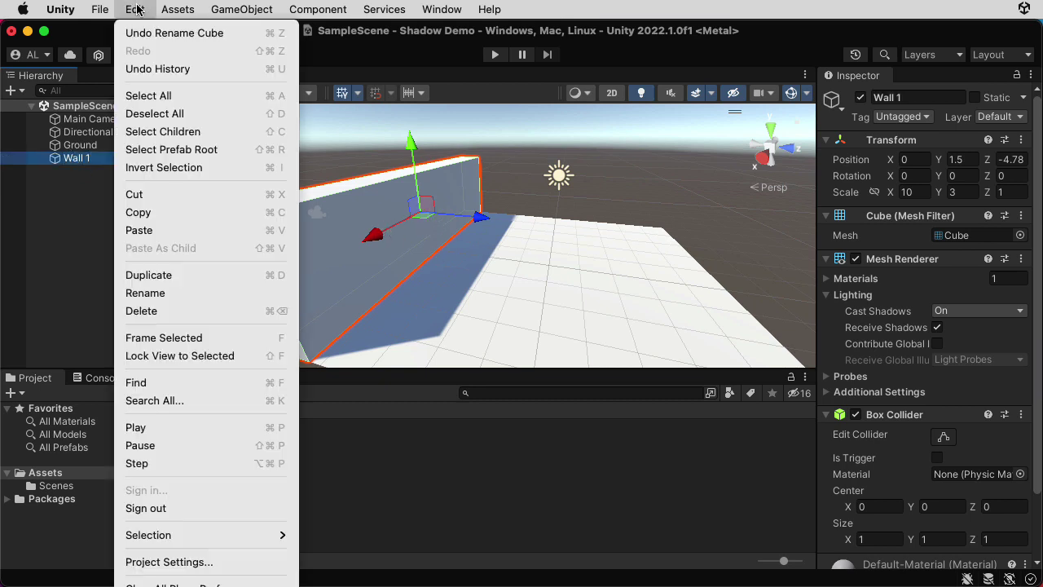
click(170, 274)
drag(488, 228, 737, 244)
key(f)
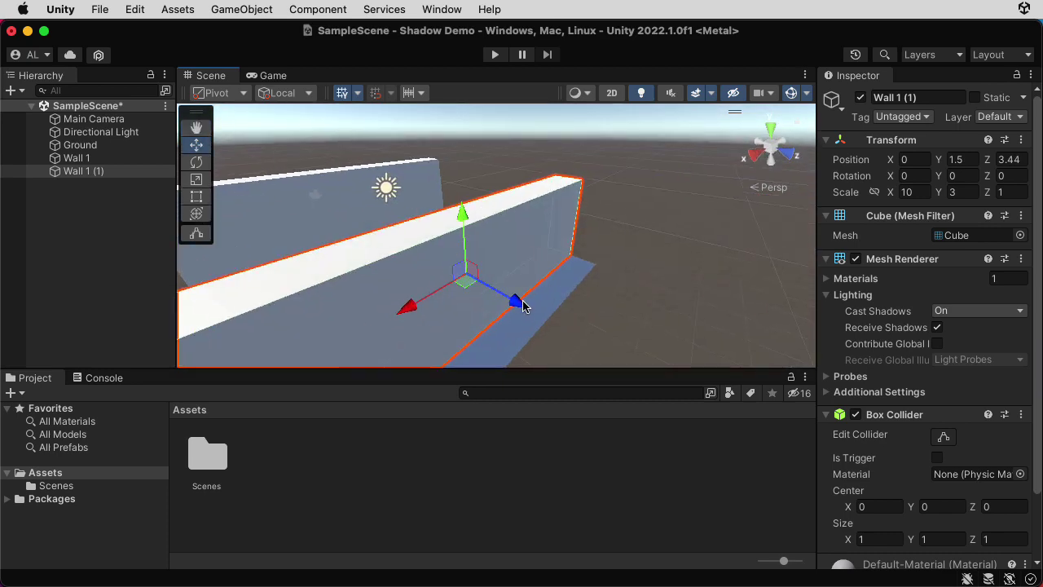
drag(524, 305, 562, 318)
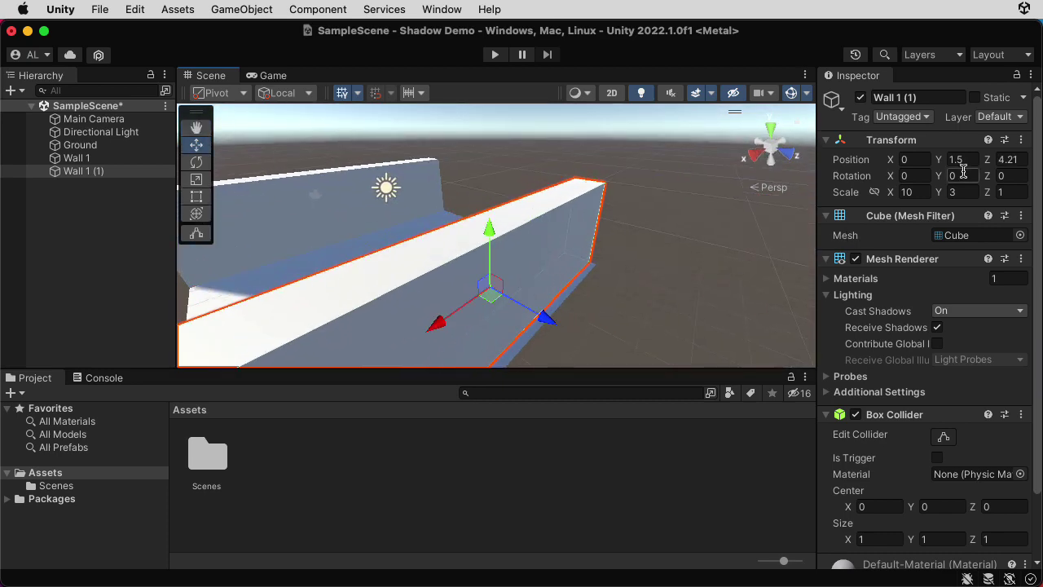
Set the duplicated wall's Z position to 4.5 and deselect it
click(1010, 160)
text(4.5)
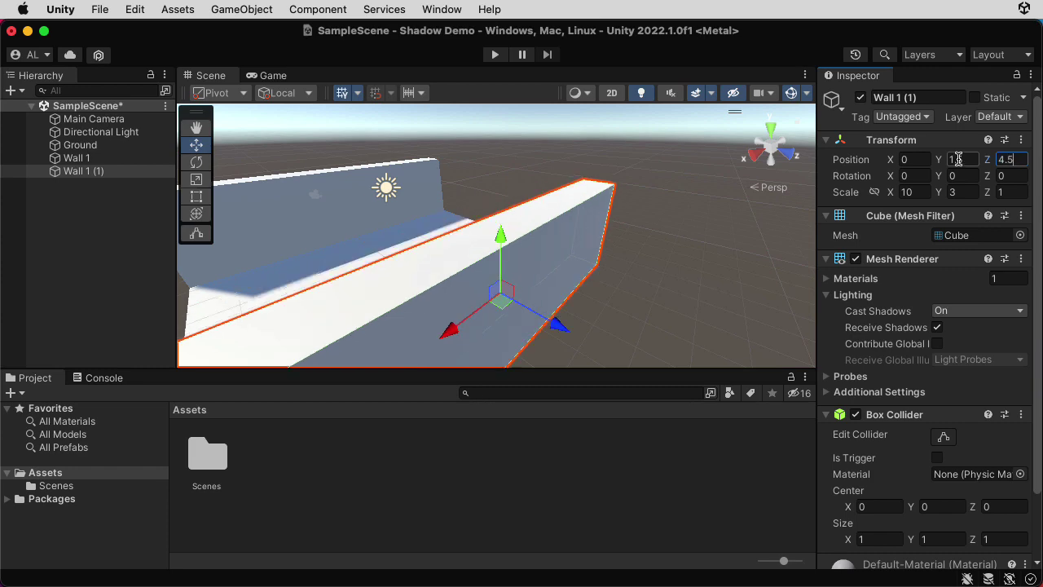
right_drag(567, 327, 673, 310)
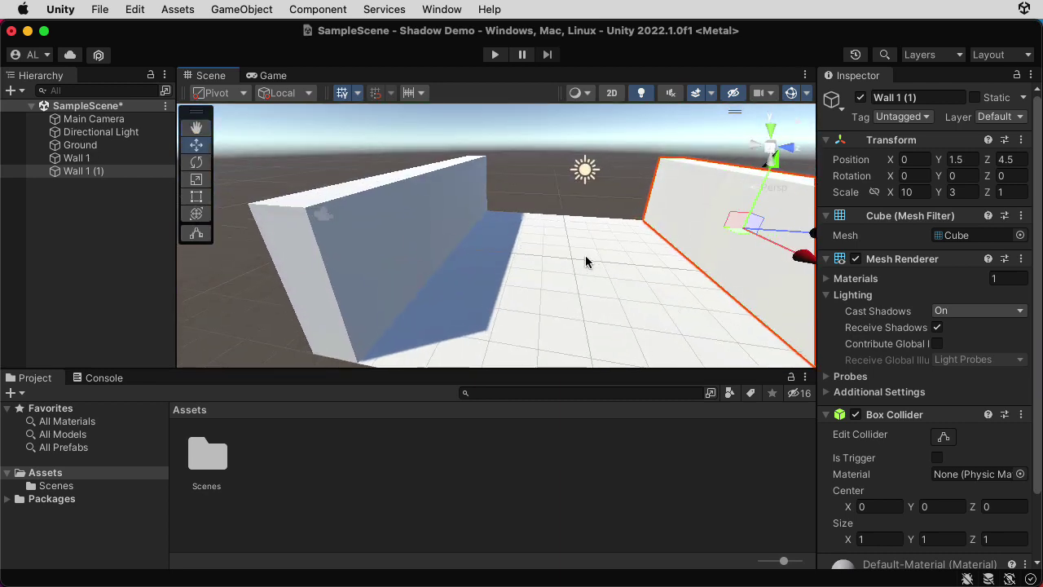
right_drag(582, 269, 581, 266)
click(477, 155)
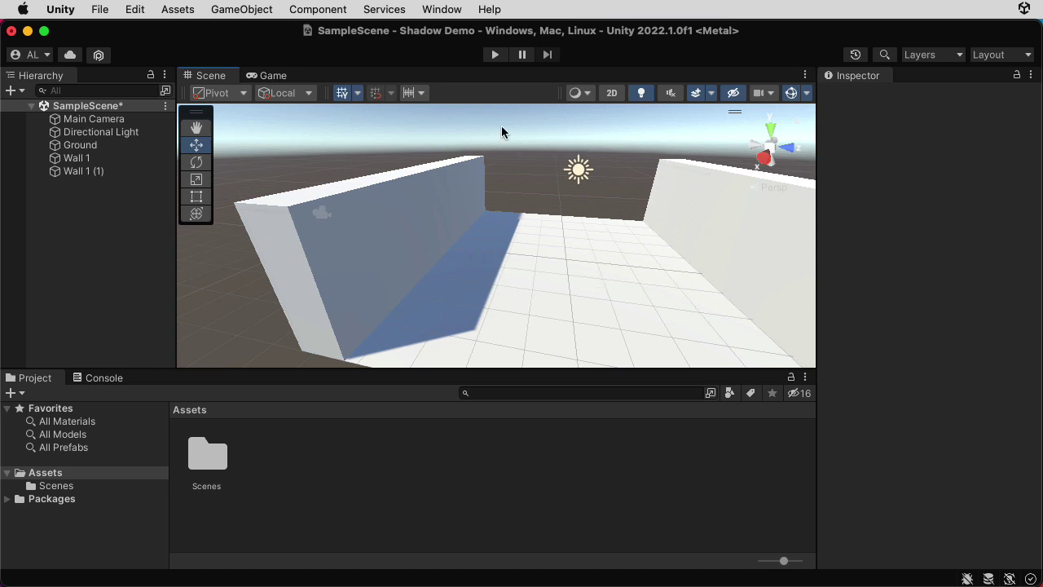
Set the skybox material to None in the environment lighting settings and close the Lighting window
click(459, 10)
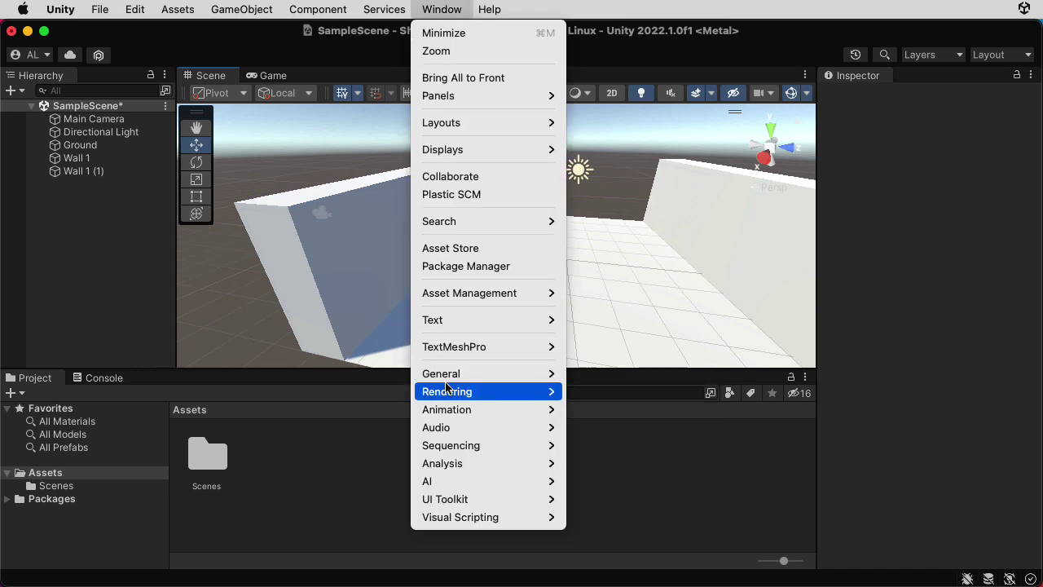
mouse_move(447, 389)
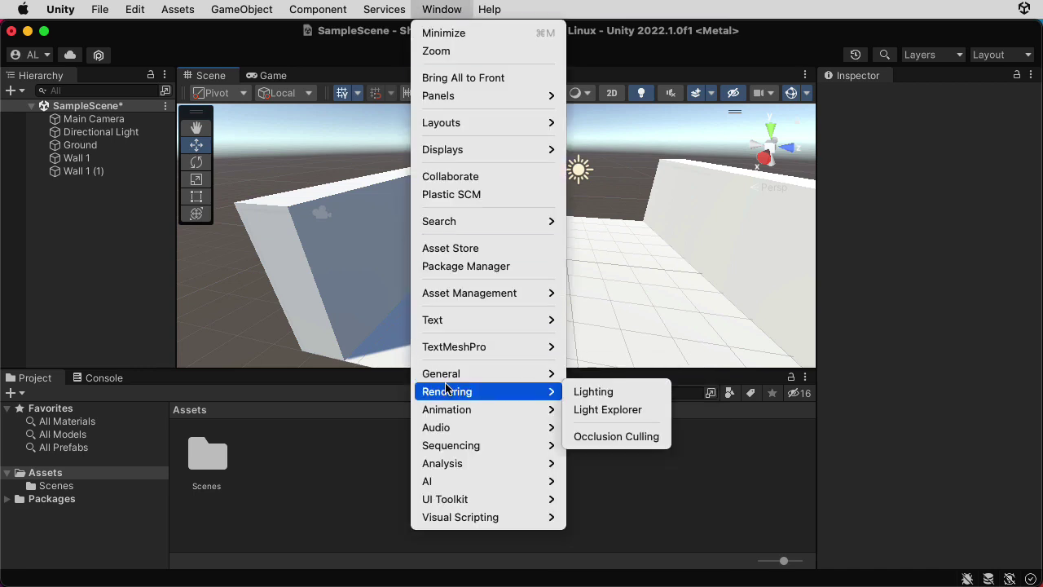
click(577, 393)
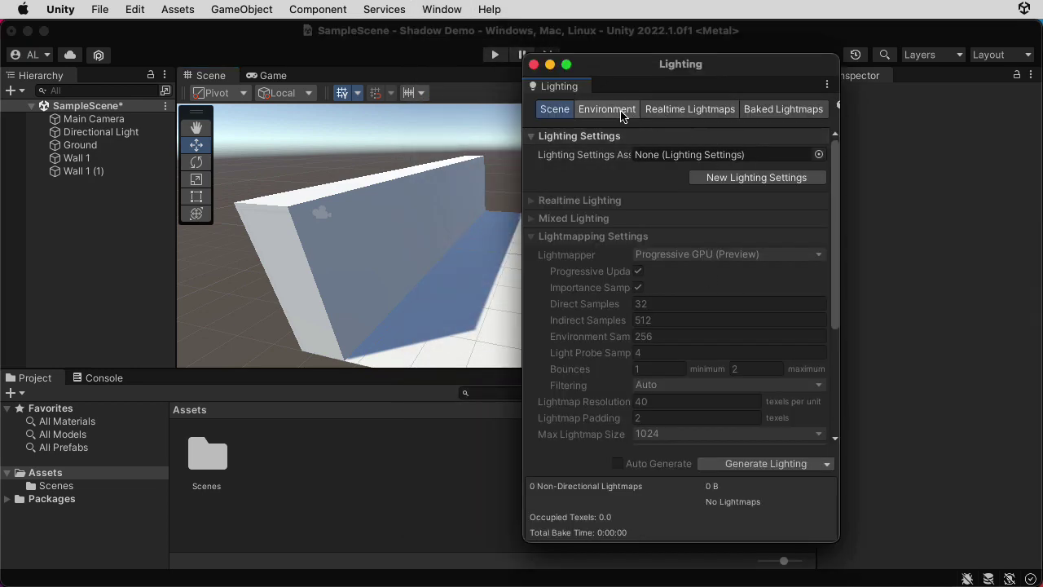
click(606, 109)
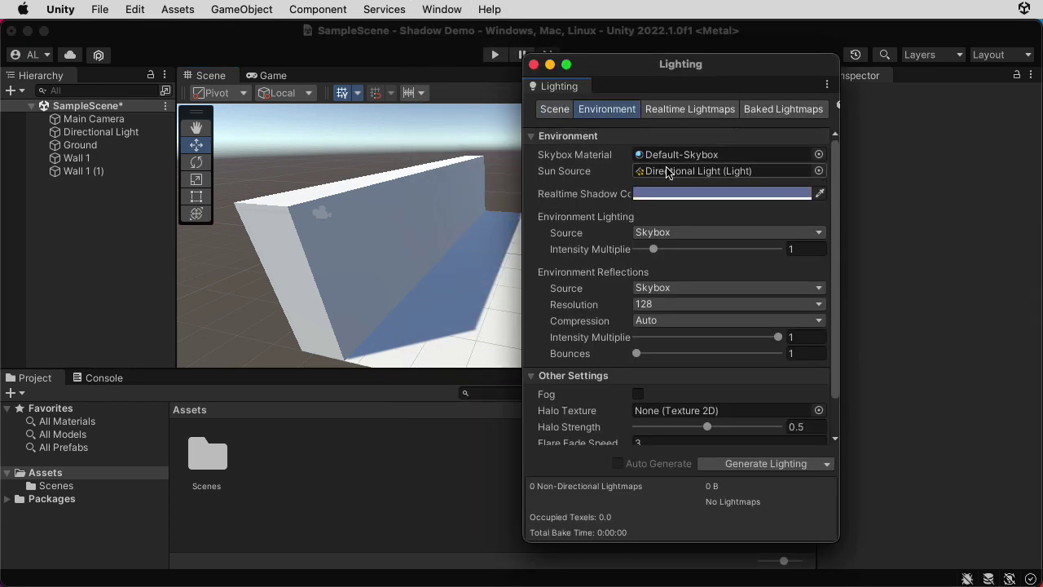
click(819, 155)
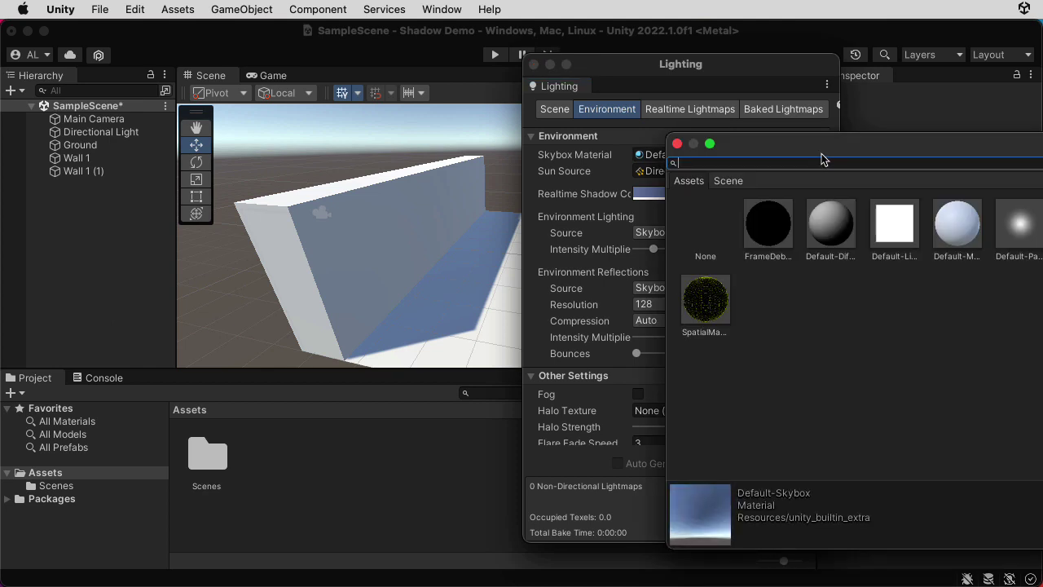
click(721, 229)
click(677, 143)
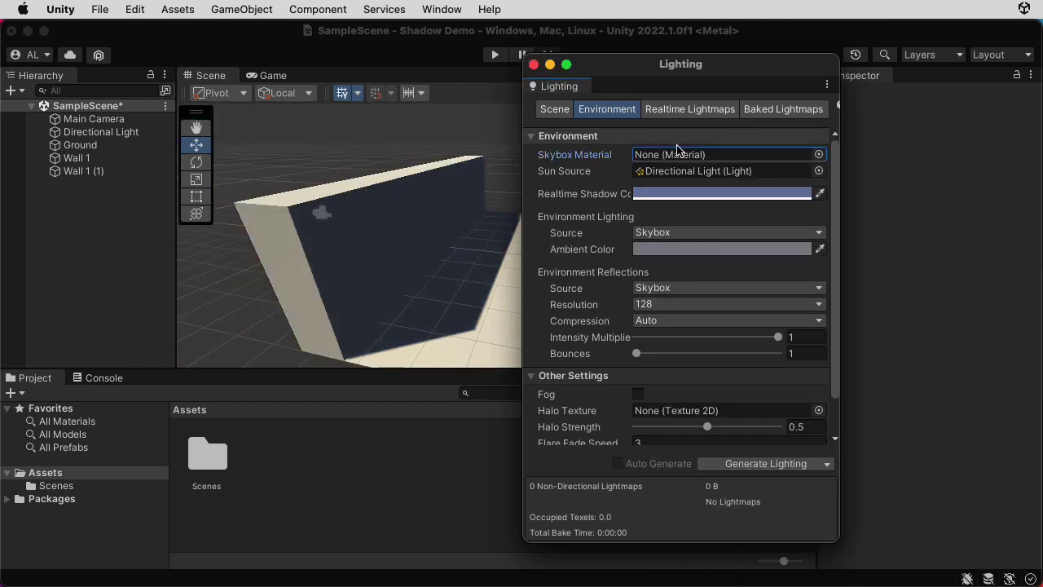
click(535, 65)
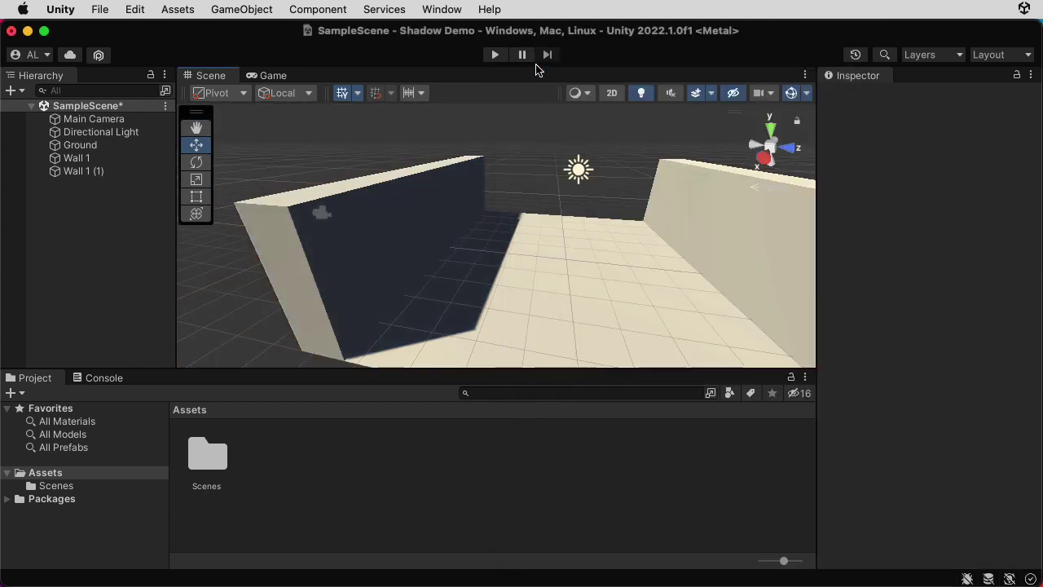
Move the directional light to about X -1.21, Z -0.7 and rotate it to about X 67, Y -35.5, Z -16
click(578, 174)
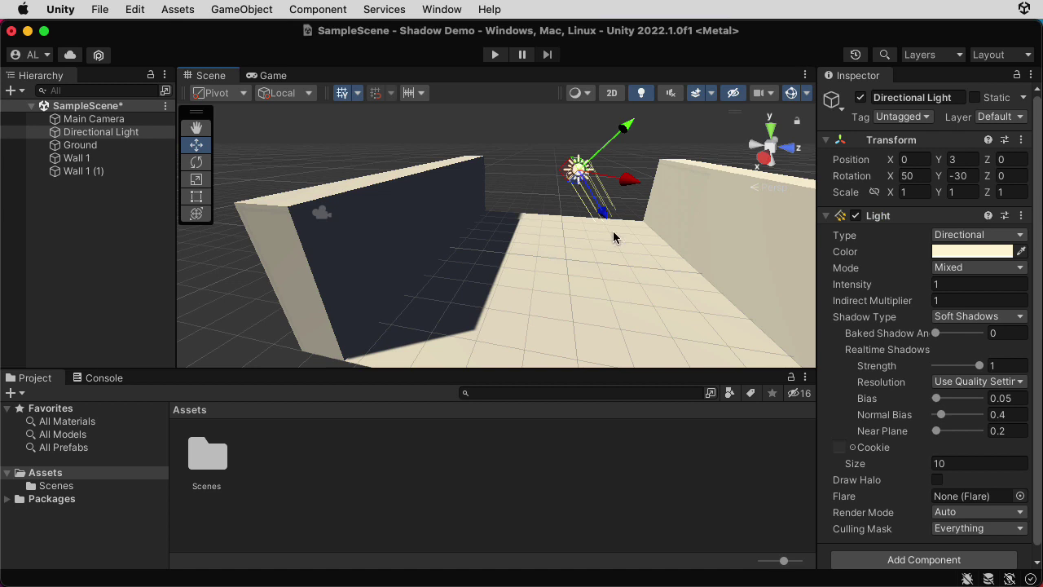
alt+drag(613, 236, 617, 269)
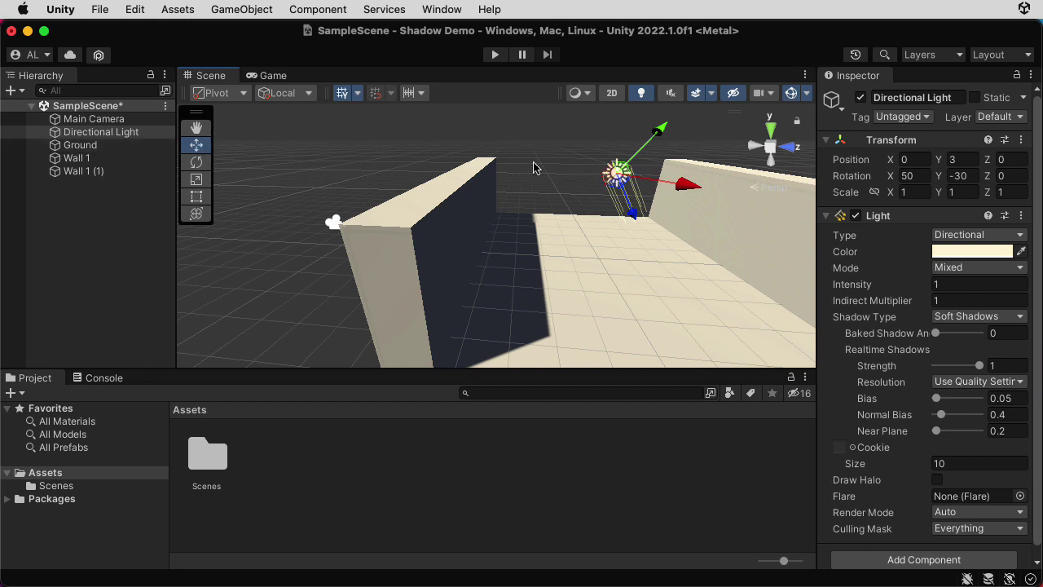
drag(670, 196, 648, 173)
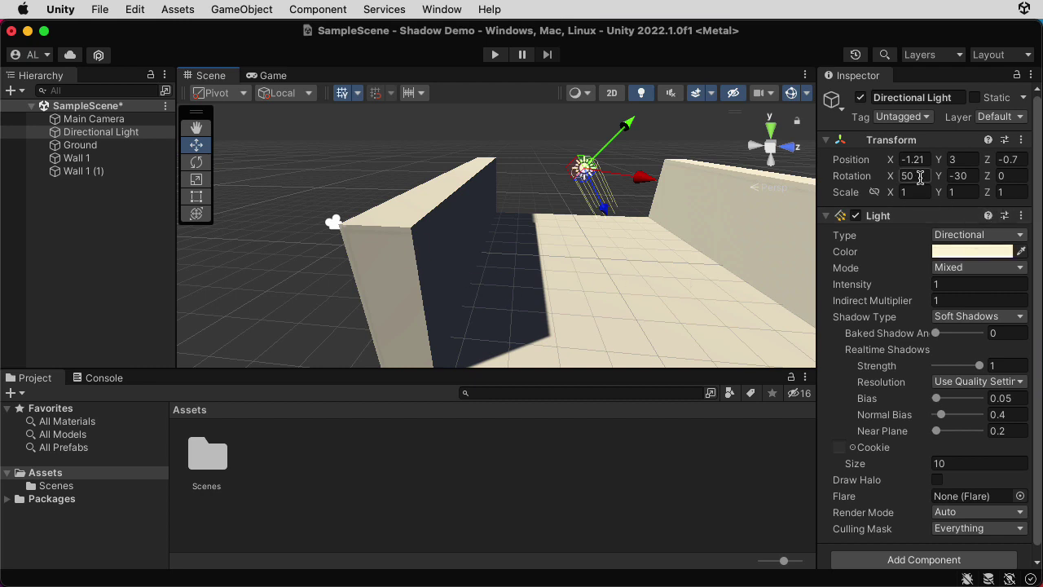
click(197, 162)
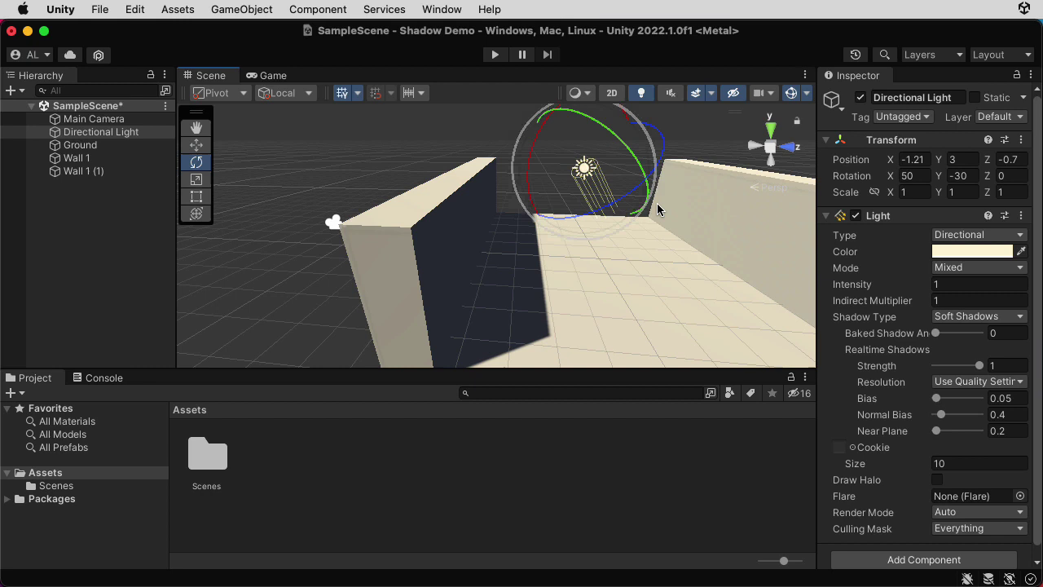
drag(656, 179, 342, 219)
Change the light's type to Point and move it between the walls to about X 0.76, Y 1.49, Z -0.04
click(1001, 236)
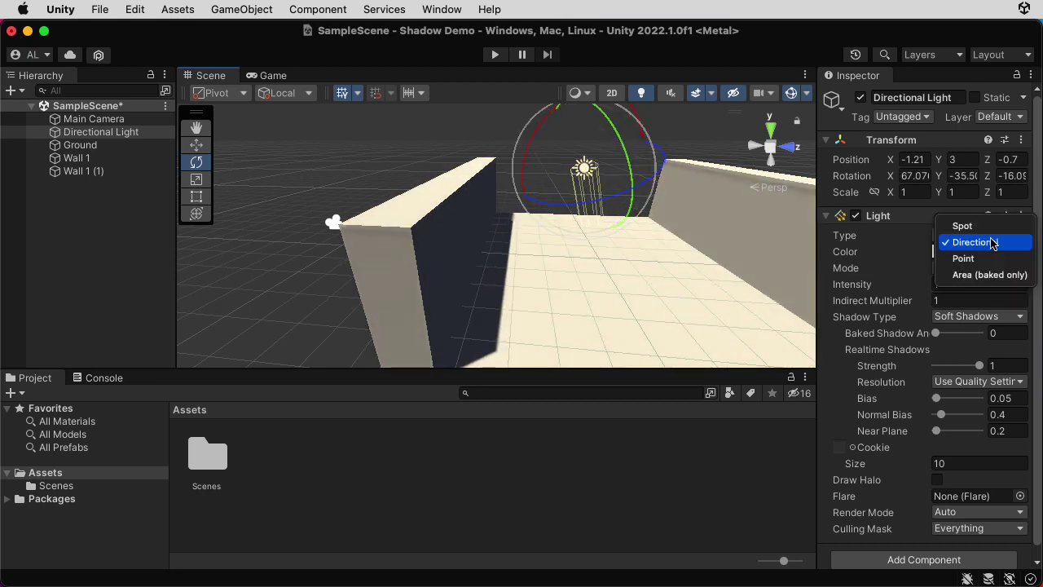
click(1002, 259)
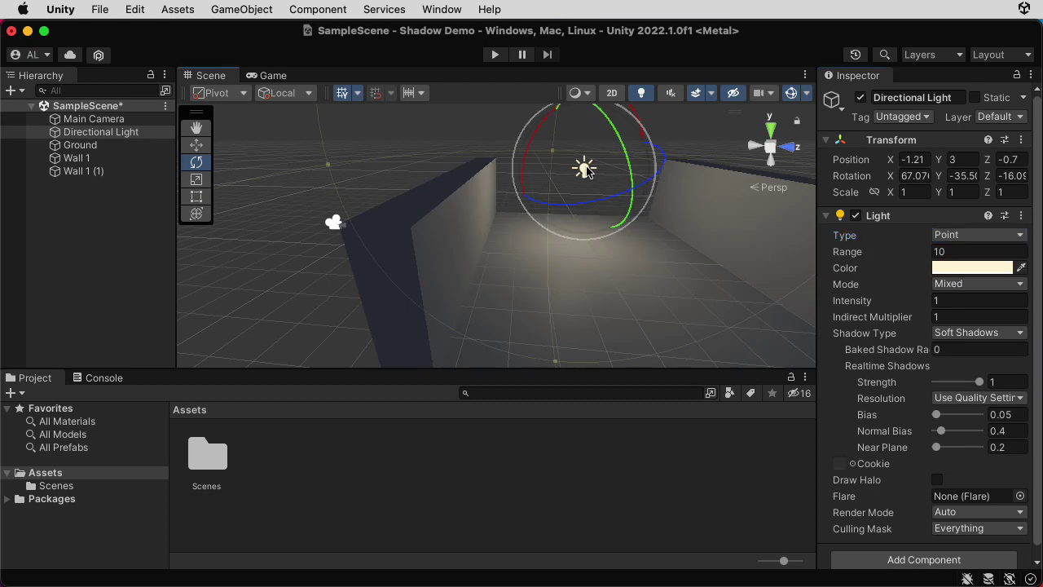
click(195, 145)
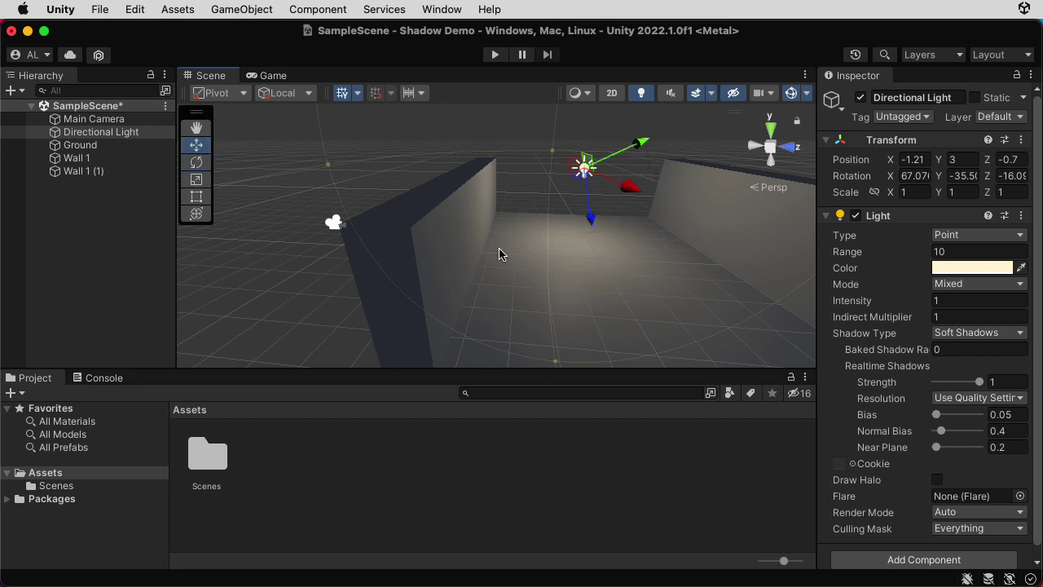
drag(629, 186, 648, 245)
drag(695, 197, 680, 205)
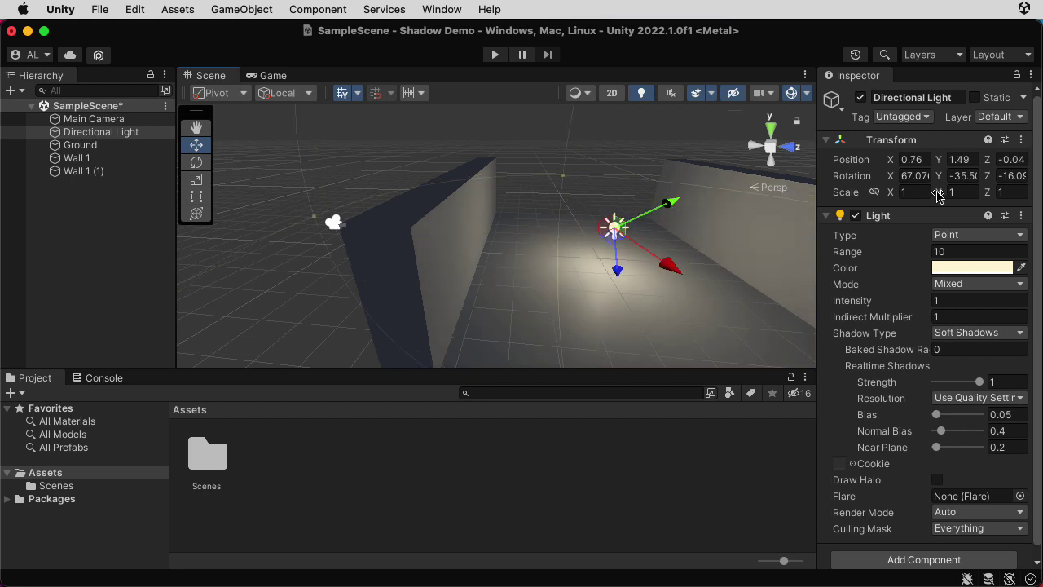
Set the point light's rotation to 0 on all three axes
click(913, 176)
text(0)
key(Tab)
text(0)
key(Tab)
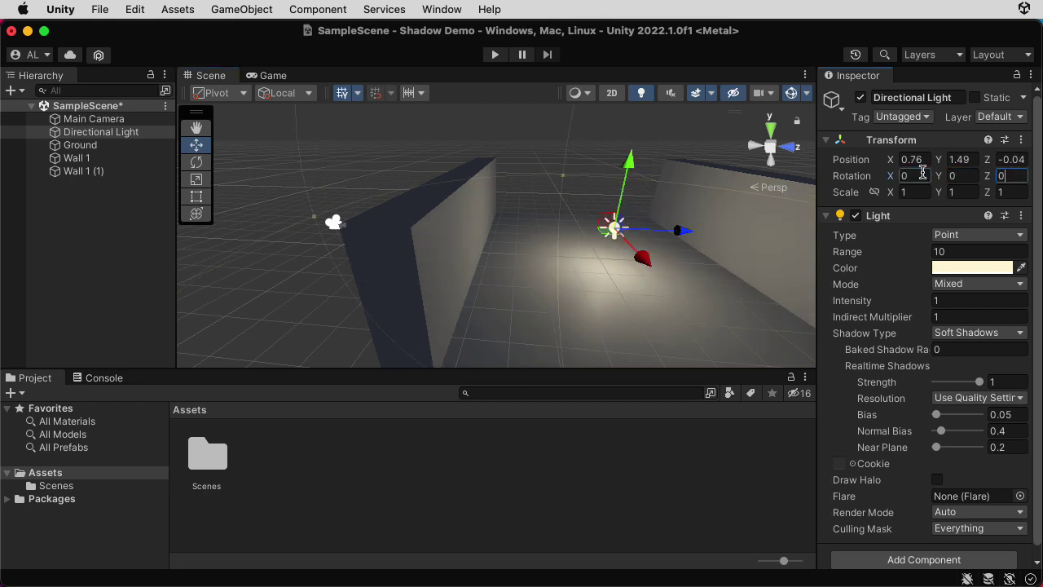
text(0)
Move the point light to about X 1.51, Z -0.28 and set its range to 20
drag(681, 234, 645, 273)
click(937, 251)
text(20)
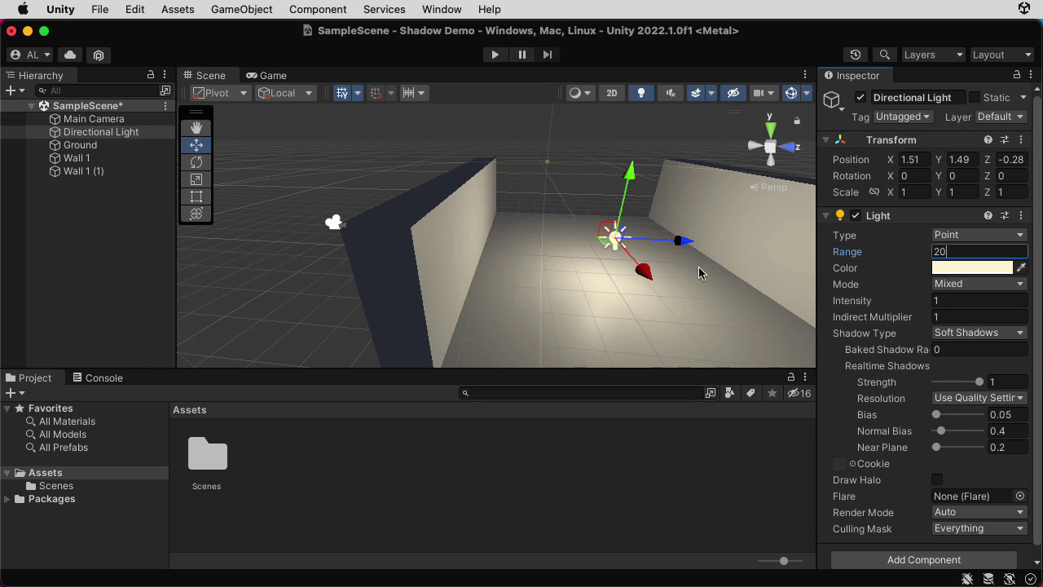
mouse_move(694, 257)
alt+mouse_down()
mouse_move(654, 275)
mouse_move(694, 259)
alt+mouse_up()
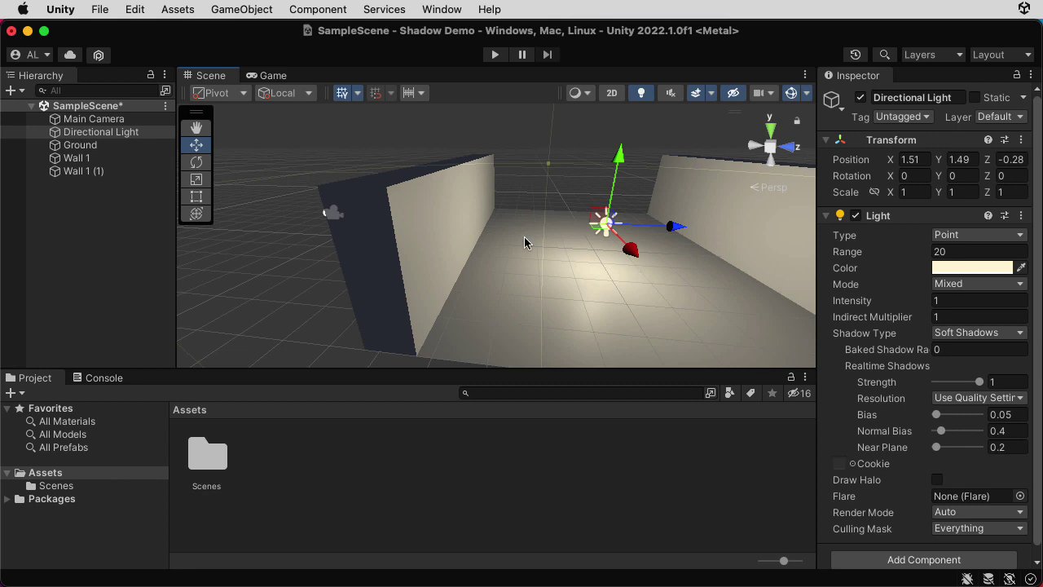
Rename the duplicated wall as Wall 2
click(89, 171)
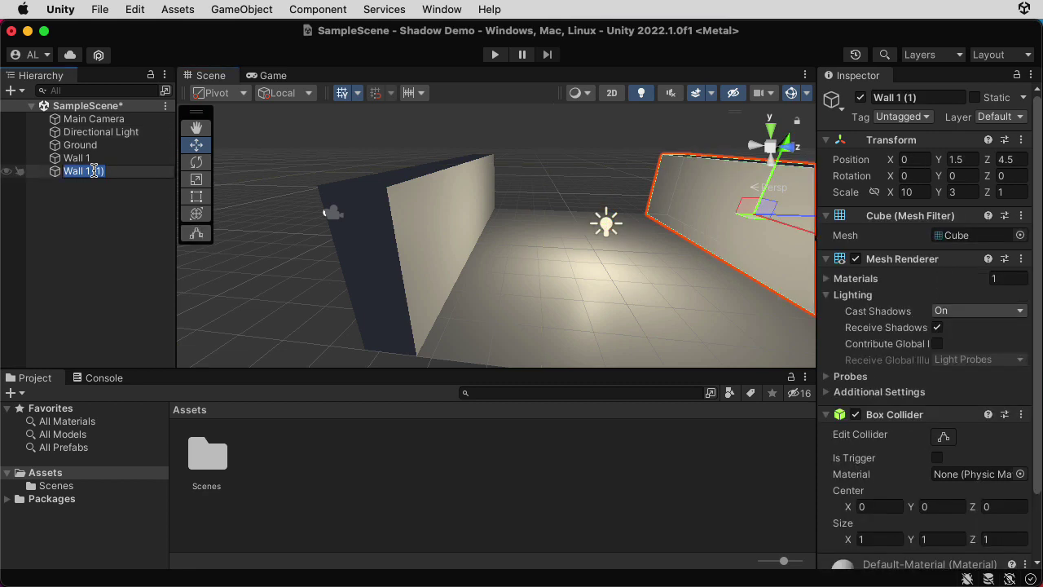
click(94, 171)
key(Return)
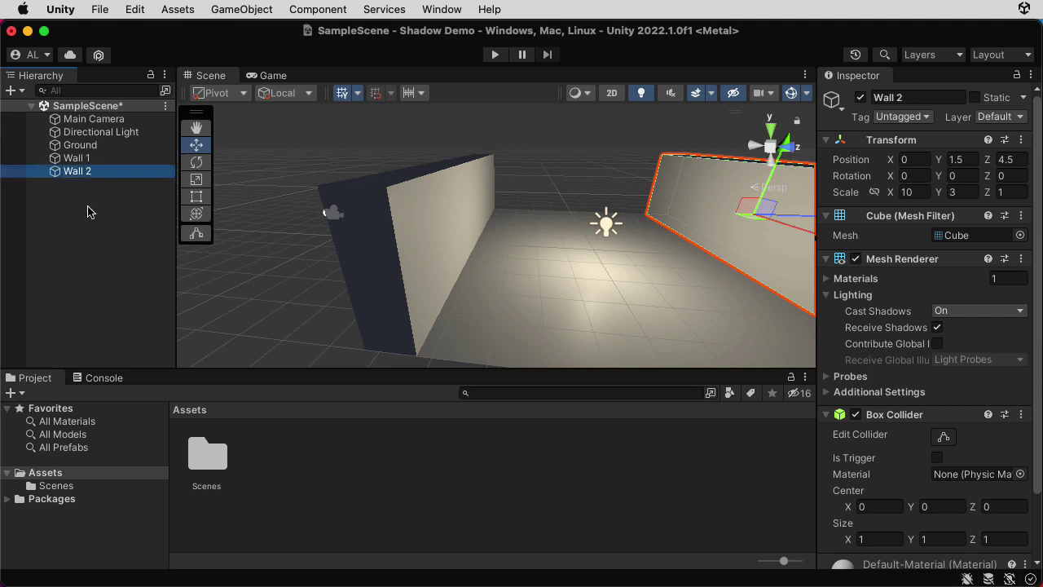
Add a cylinder to the scene and move it to about X -4.64, Y -1.61, Z -2.02
click(19, 92)
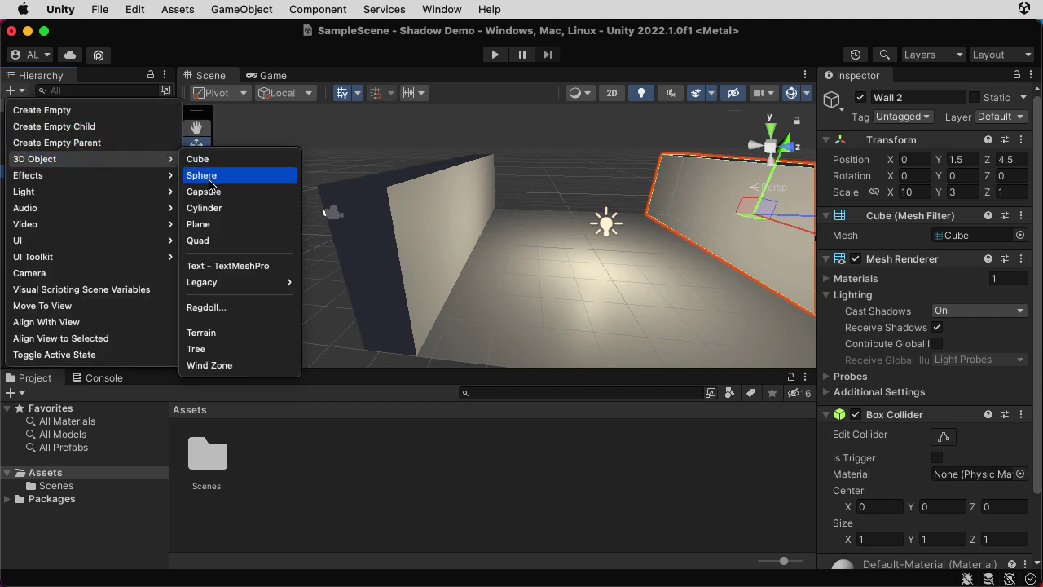
click(508, 317)
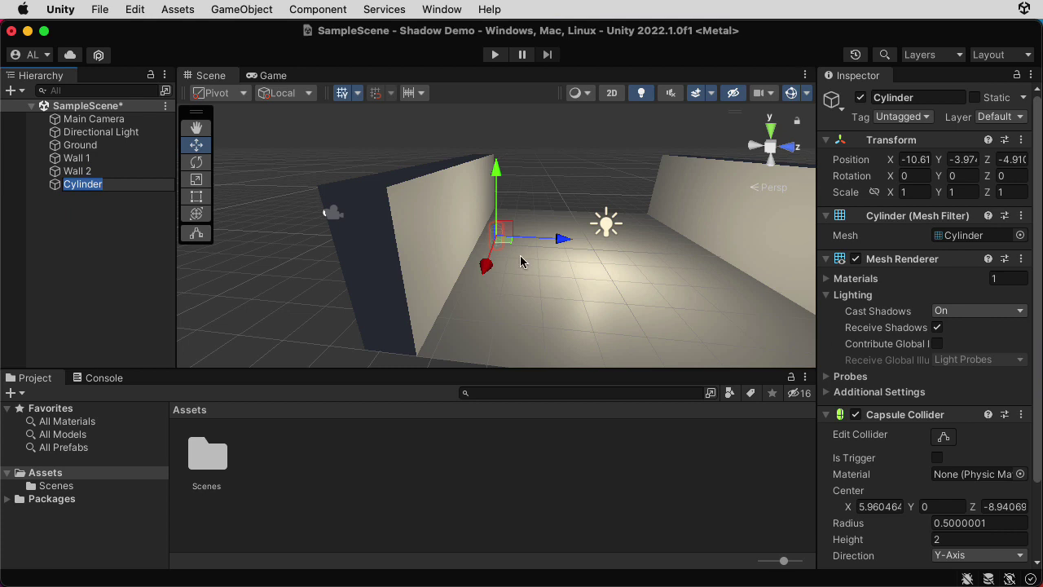
drag(502, 236, 524, 209)
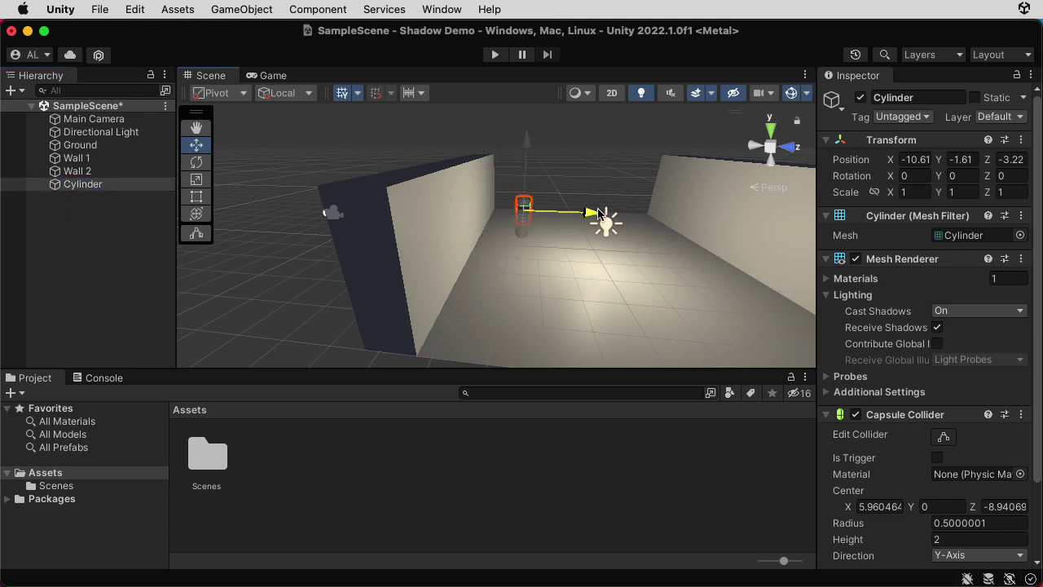
drag(598, 213, 607, 222)
drag(532, 241, 533, 269)
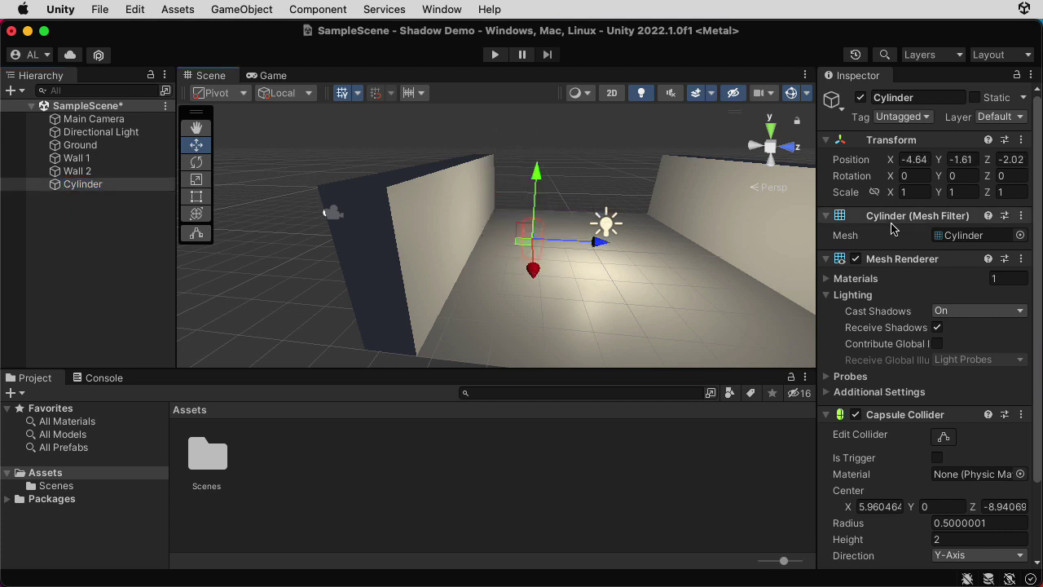
Set the cylinder's position to 0 on all three axes
click(918, 159)
text(0)
key(Tab)
text(0)
key(Tab)
text(0)
key(Tab)
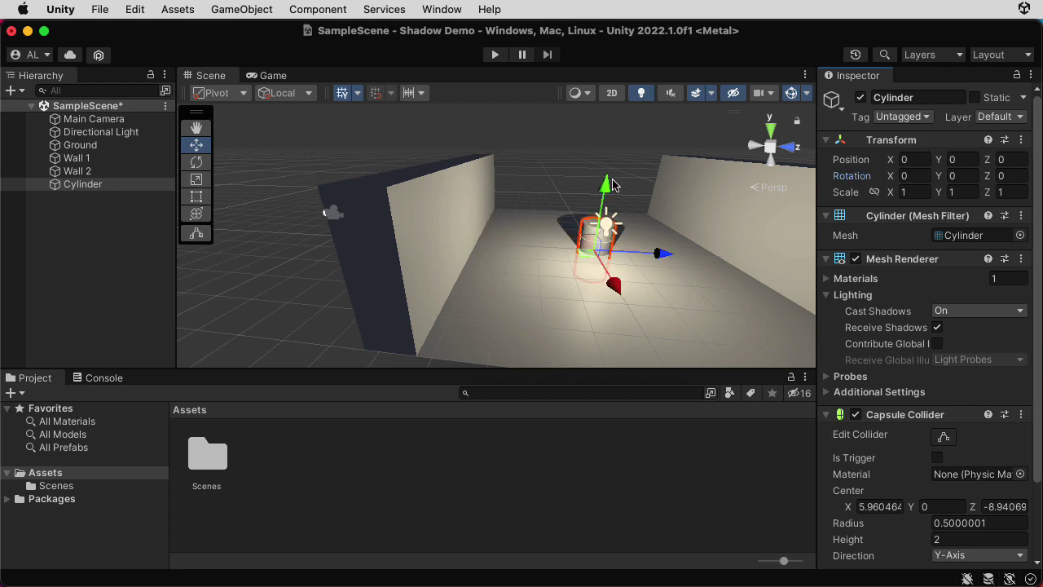
Move the cylinder toward Wall 1 to about X 0.97, Z -2.08, and set its Y position to 1
drag(613, 185, 613, 147)
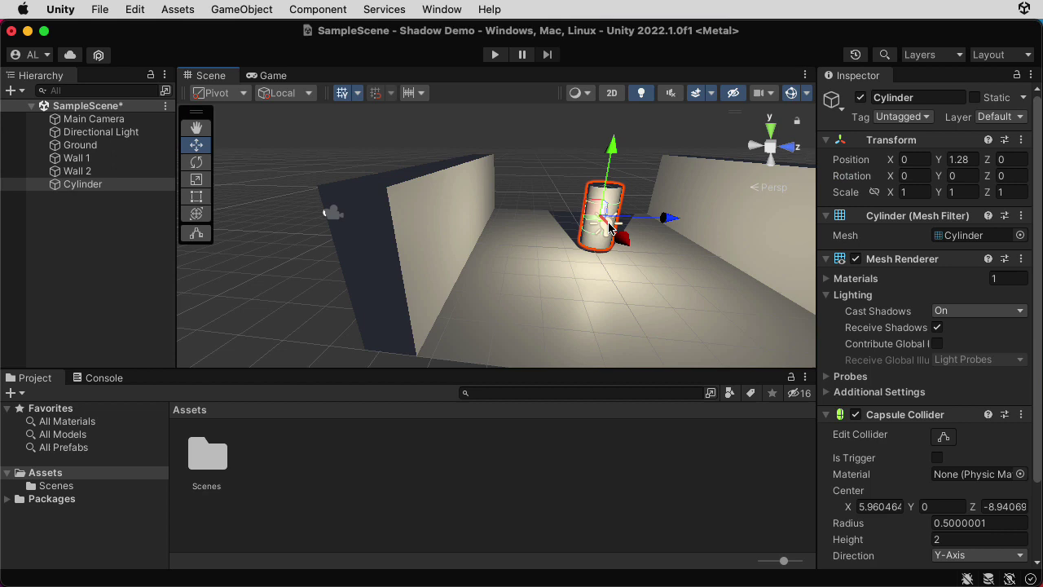
drag(661, 227, 538, 255)
mouse_move(542, 152)
mouse_down()
mouse_move(542, 137)
mouse_move(543, 163)
mouse_up()
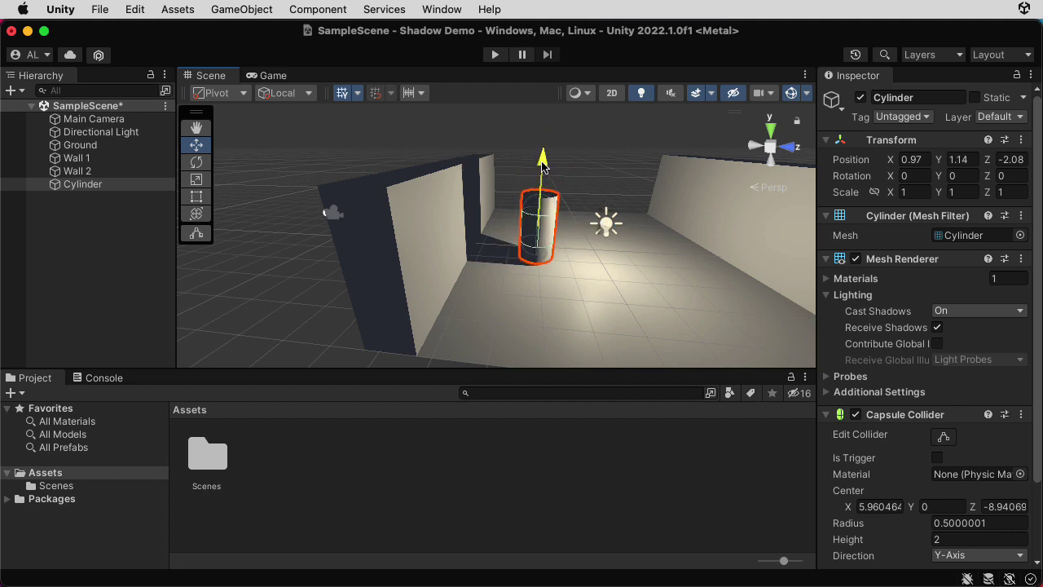
click(974, 166)
text(1)
click(762, 285)
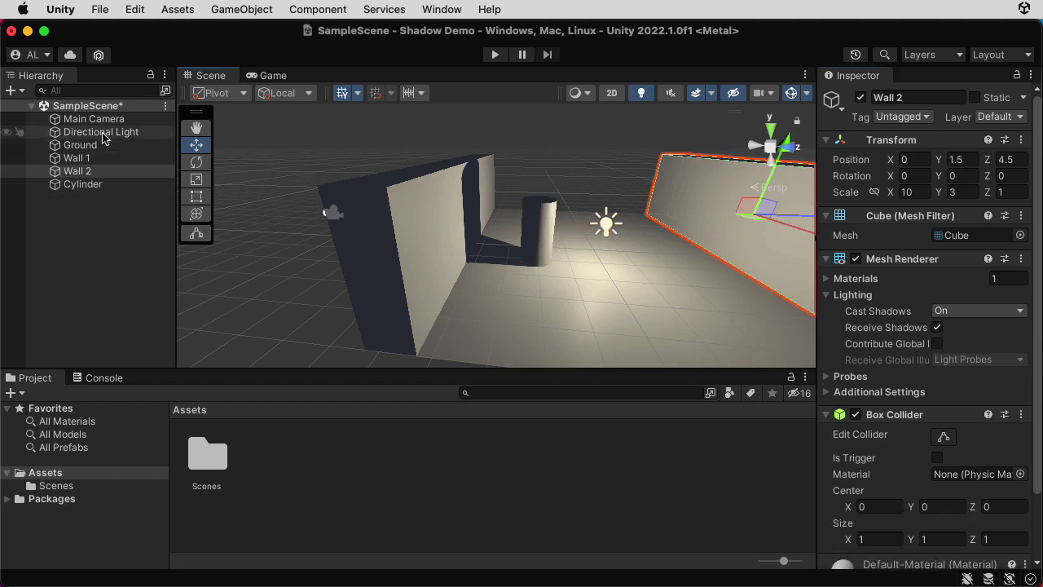
Add a sphere to the scene and set its position to 0 on all three axes
click(16, 90)
mouse_move(36, 165)
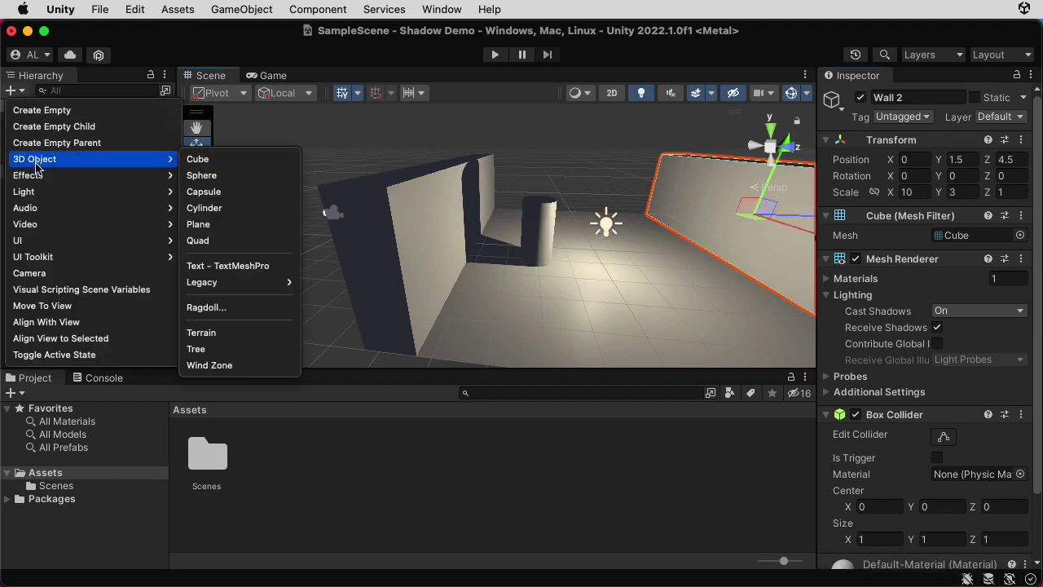
click(199, 175)
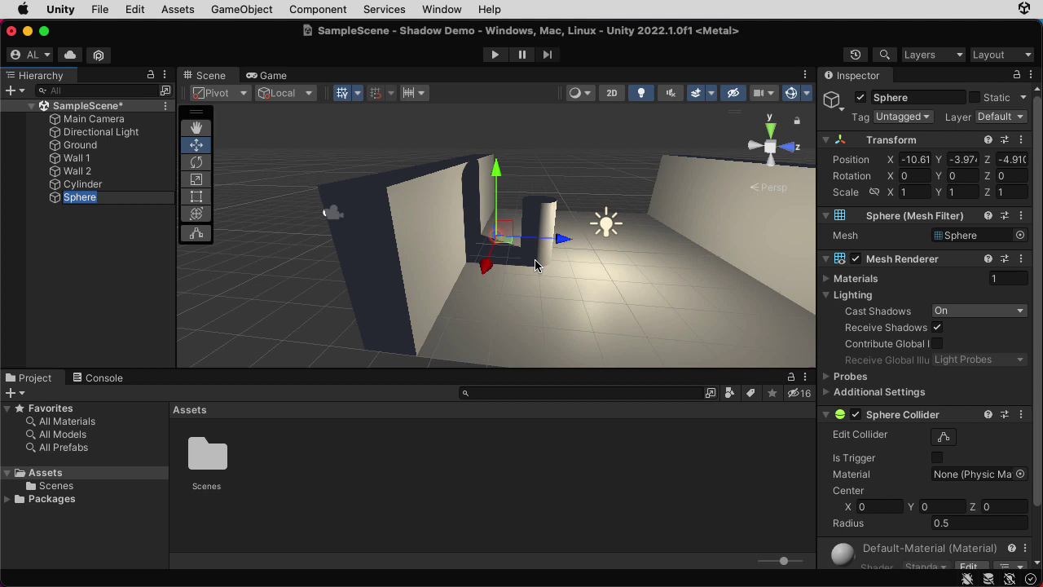
click(955, 160)
text(0)
key(Tab)
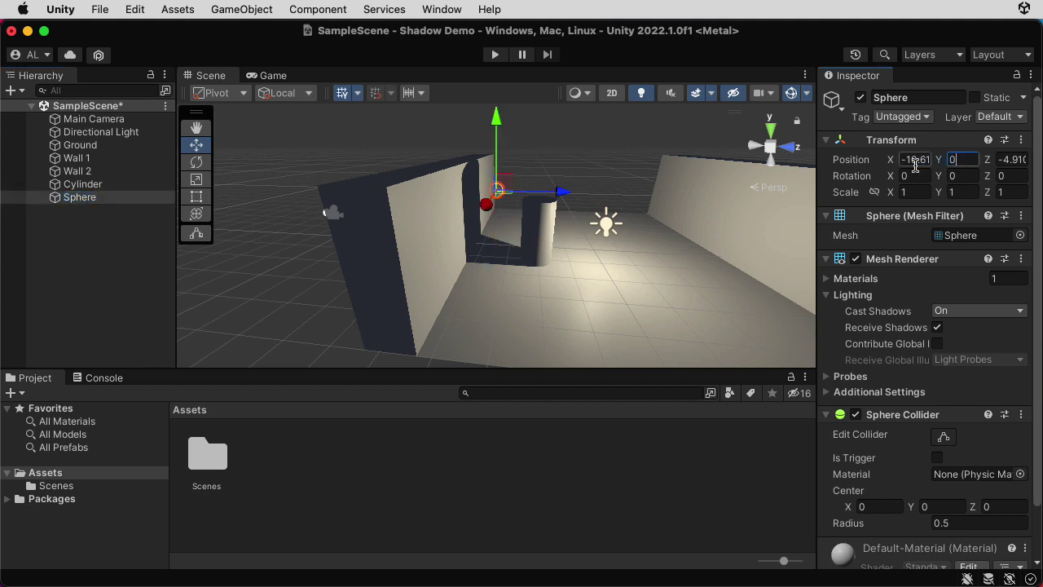
text(0)
key(Tab)
click(915, 160)
text(0)
key(Tab)
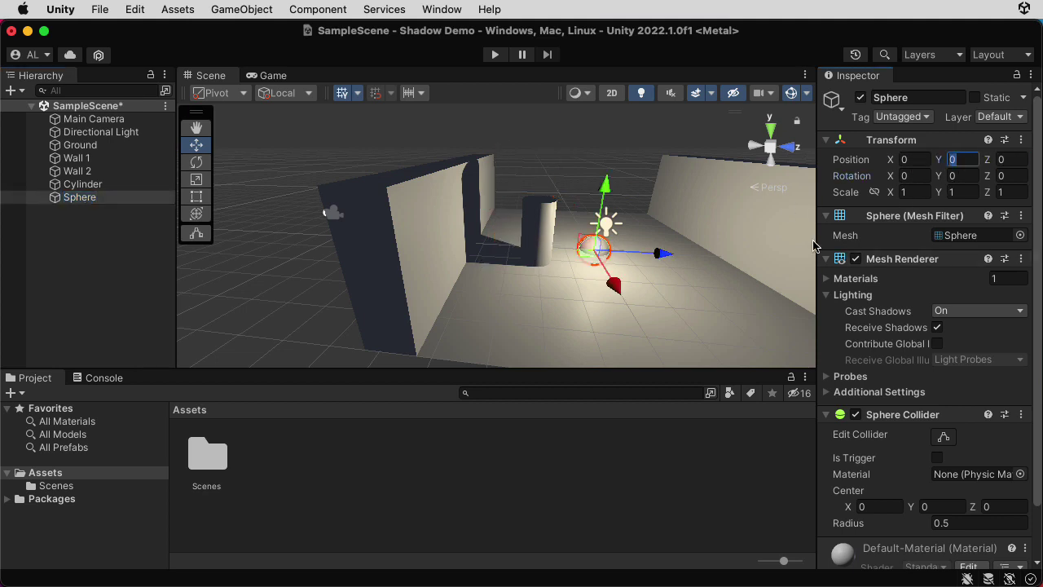
Raise the sphere and move it toward Wall 2, to about Y 1.59, Z 1.56
drag(609, 202, 608, 175)
drag(670, 230, 731, 223)
drag(670, 163, 670, 145)
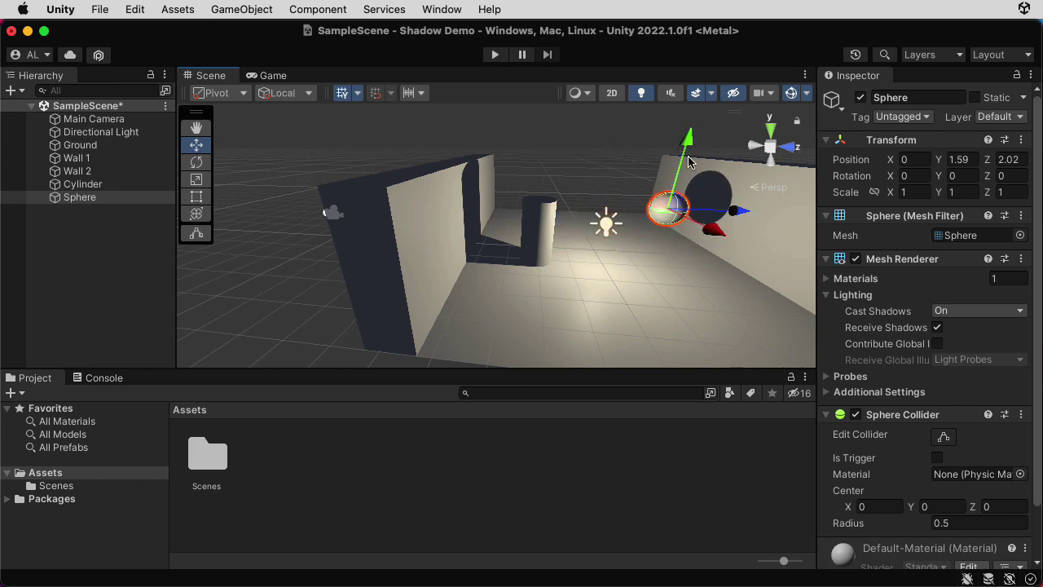
alt+drag(722, 220, 701, 262)
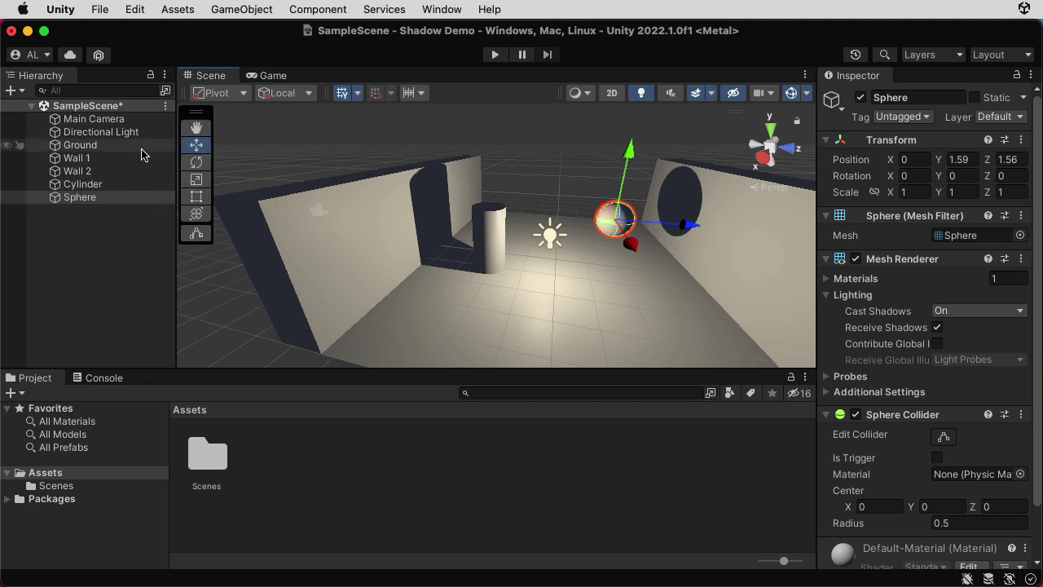
Add a capsule to the scene and set its position to 0 on all three axes
click(13, 90)
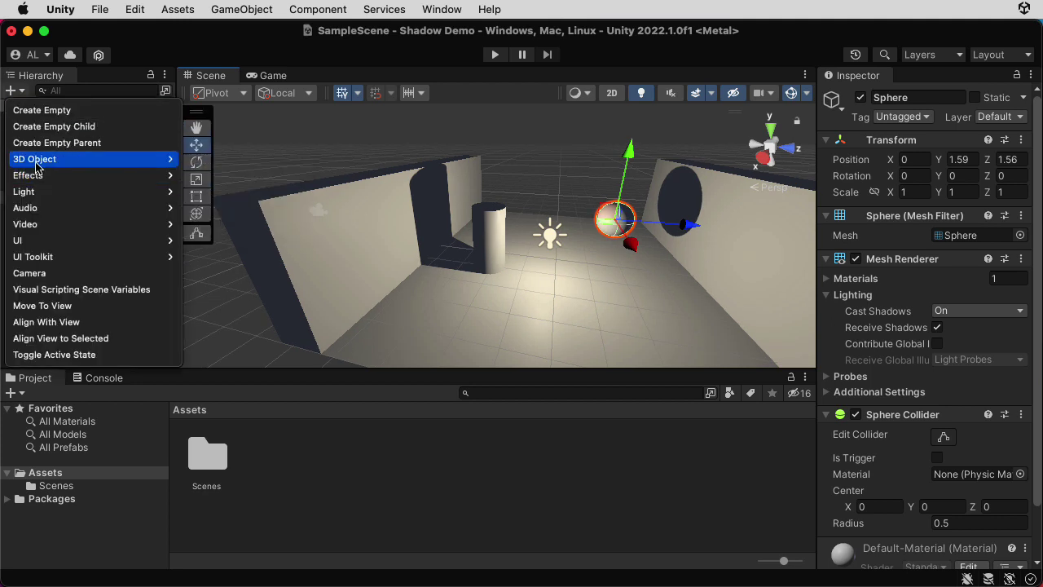
mouse_move(150, 161)
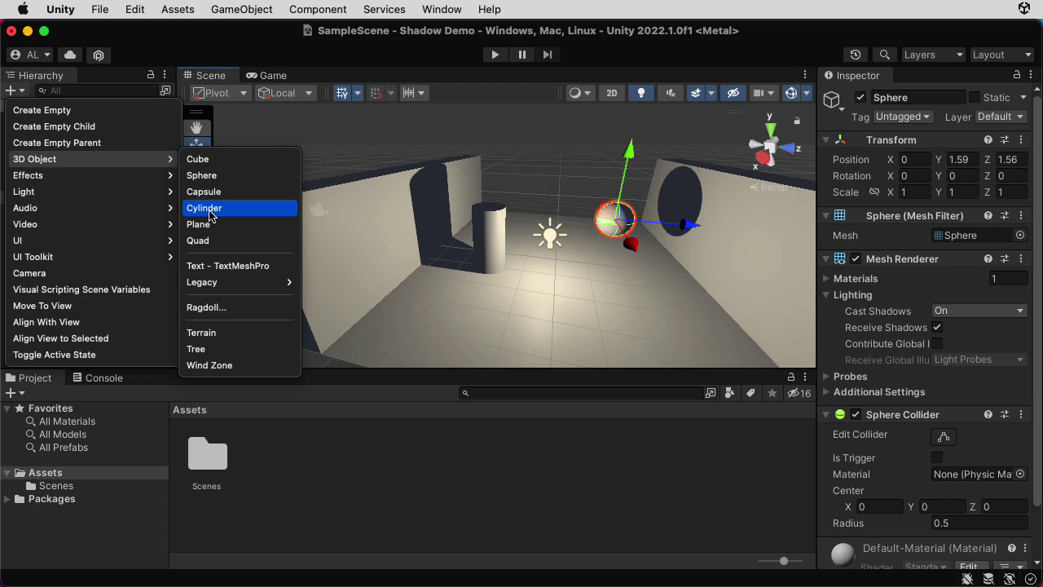
click(204, 192)
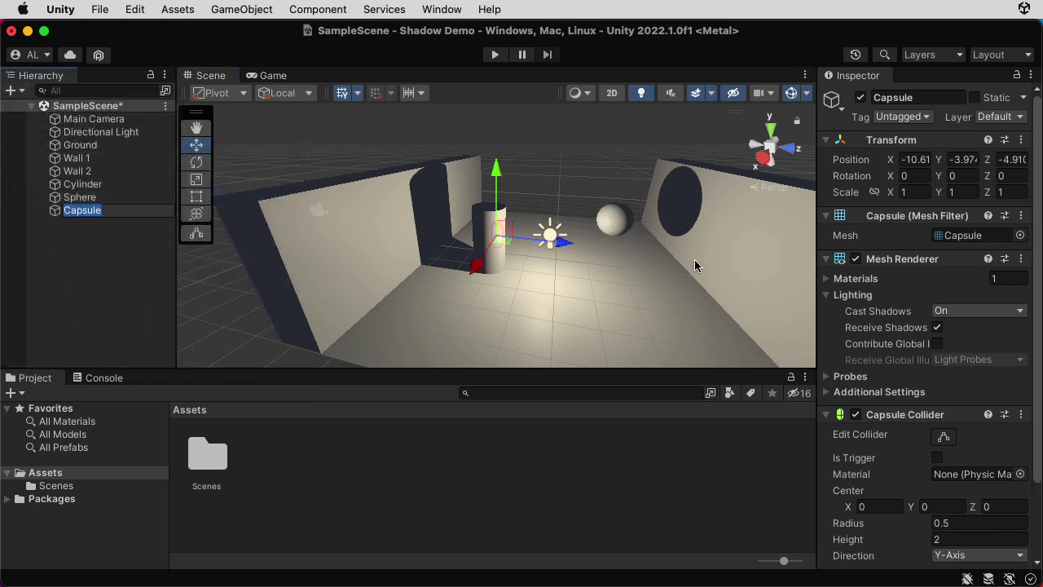
click(911, 159)
text(0)
key(Tab)
text(0)
key(Tab)
text(0)
Raise the capsule above the ground and move it close to Wall 2, in front of the sphere
drag(568, 179, 567, 141)
drag(651, 213, 643, 314)
Shift the sphere slightly along the X axis to about 0.14
click(613, 228)
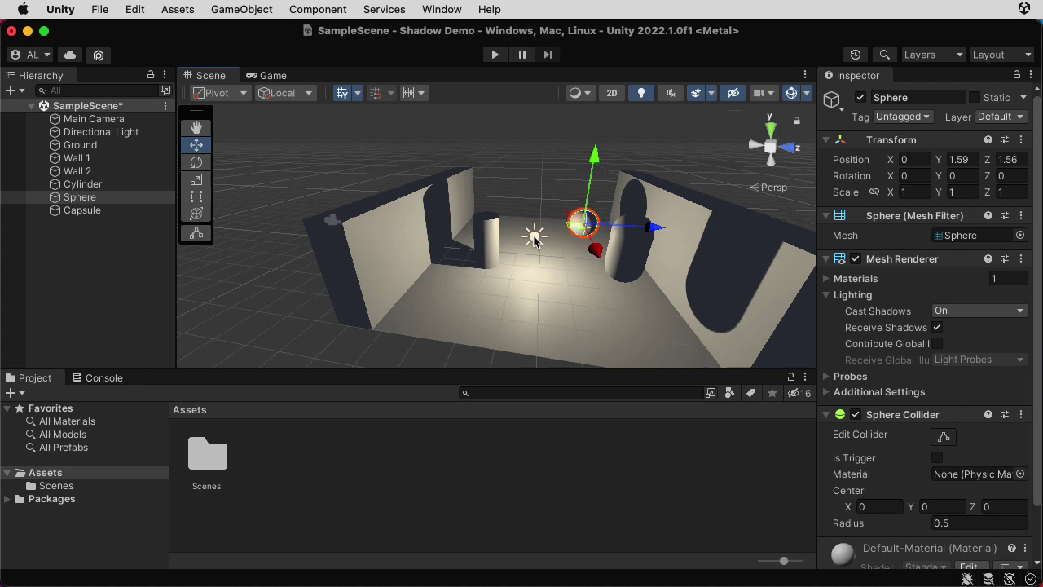
mouse_move(590, 269)
alt+mouse_down()
mouse_move(607, 273)
mouse_move(581, 281)
alt+mouse_up()
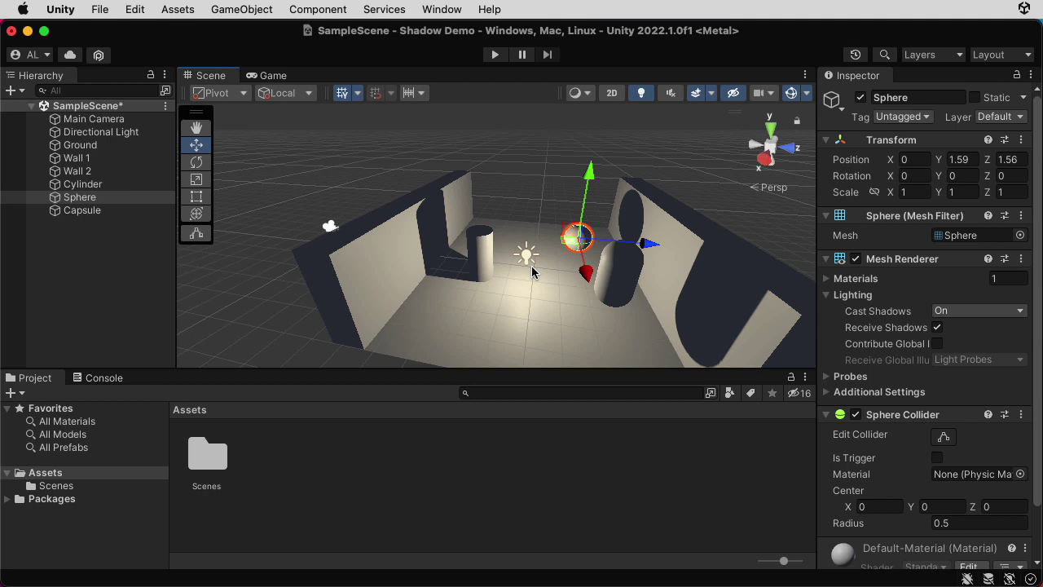
mouse_move(590, 272)
mouse_down()
mouse_move(580, 285)
mouse_move(587, 279)
mouse_up()
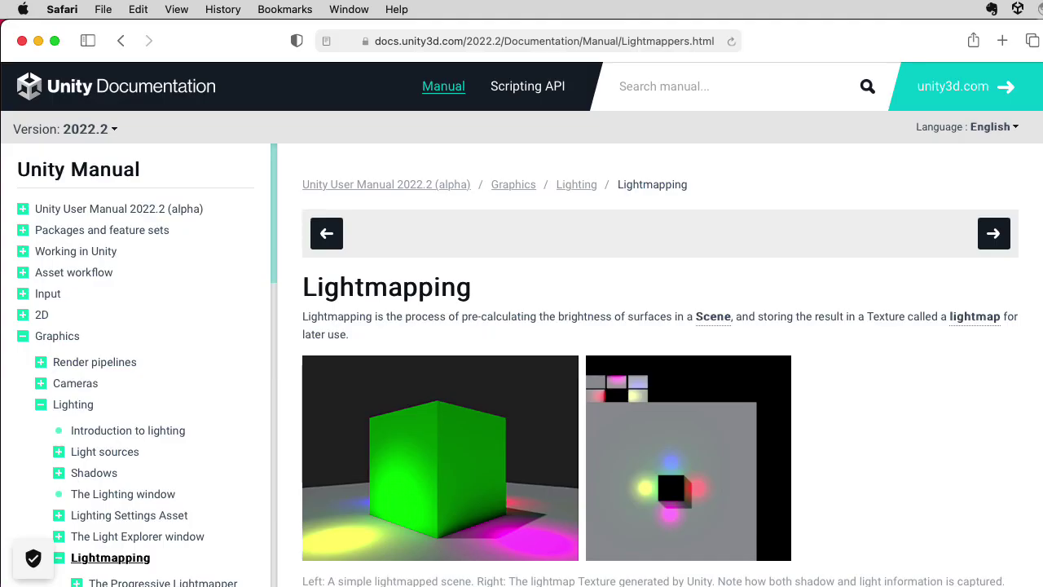
Switch to Safari and read the introduction of the Unity manual's Lightmapping page
scroll(660, 375, down, 2)
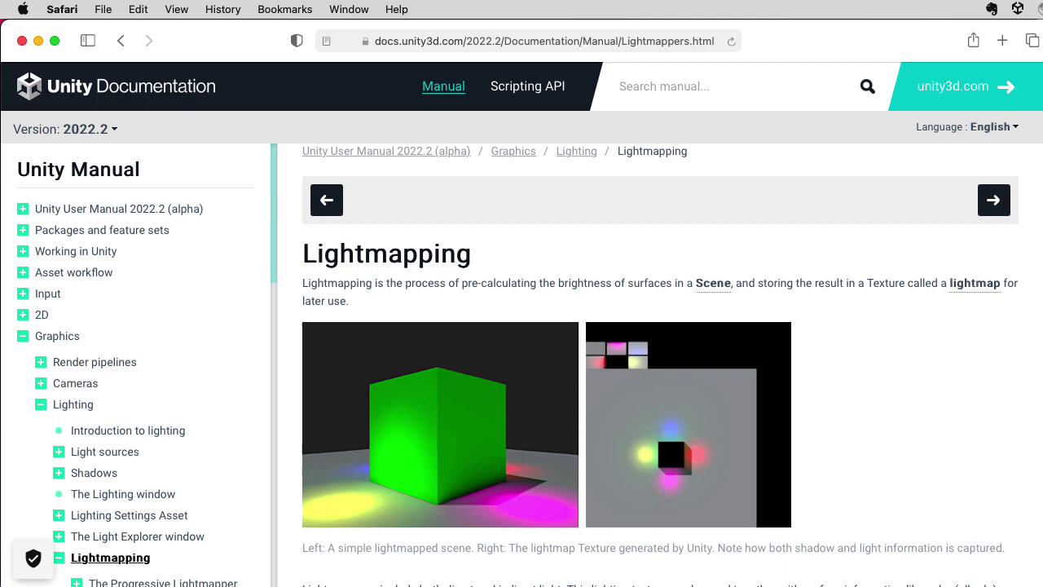
scroll(660, 375, down, 1)
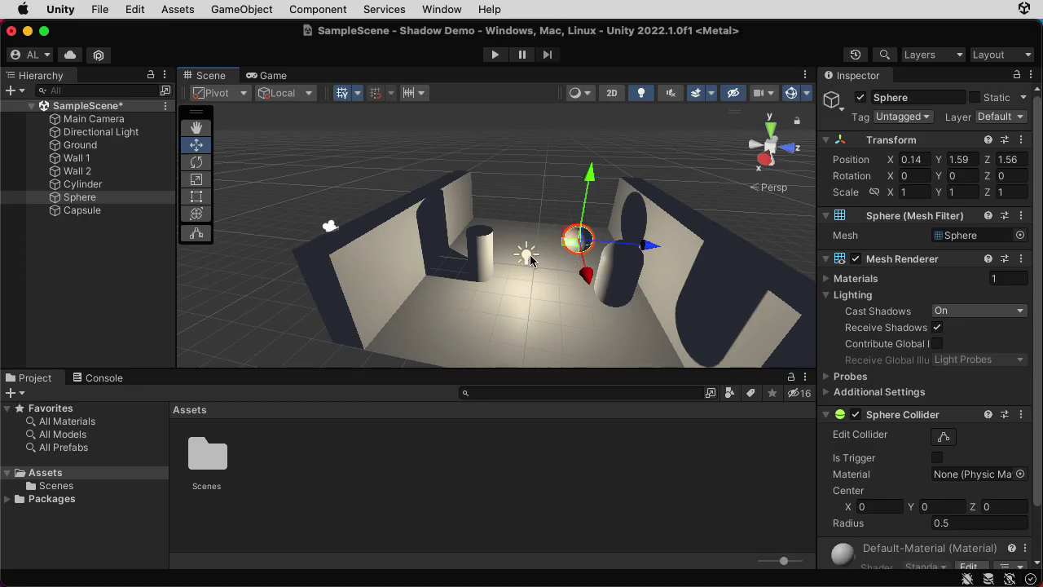
Back in Unity, move the Directional Light to about X 1.12, Y 1.49, Z -0.28 and set its mode to Realtime
click(527, 255)
mouse_move(528, 283)
mouse_down()
mouse_move(507, 328)
mouse_move(531, 213)
mouse_move(510, 346)
mouse_move(524, 306)
mouse_move(526, 208)
mouse_move(516, 322)
mouse_move(526, 273)
mouse_move(521, 295)
mouse_move(523, 286)
mouse_up()
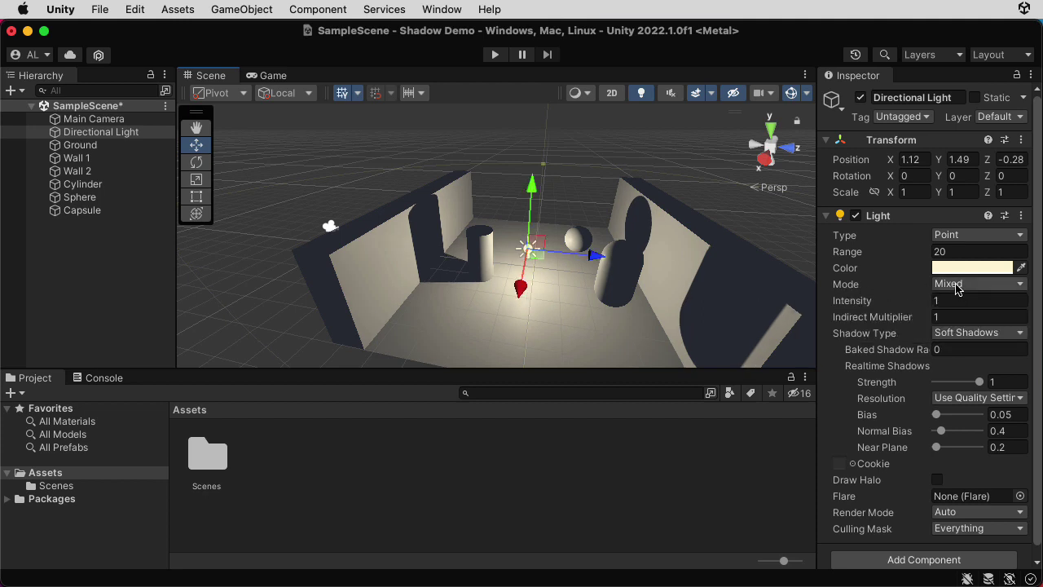
click(984, 286)
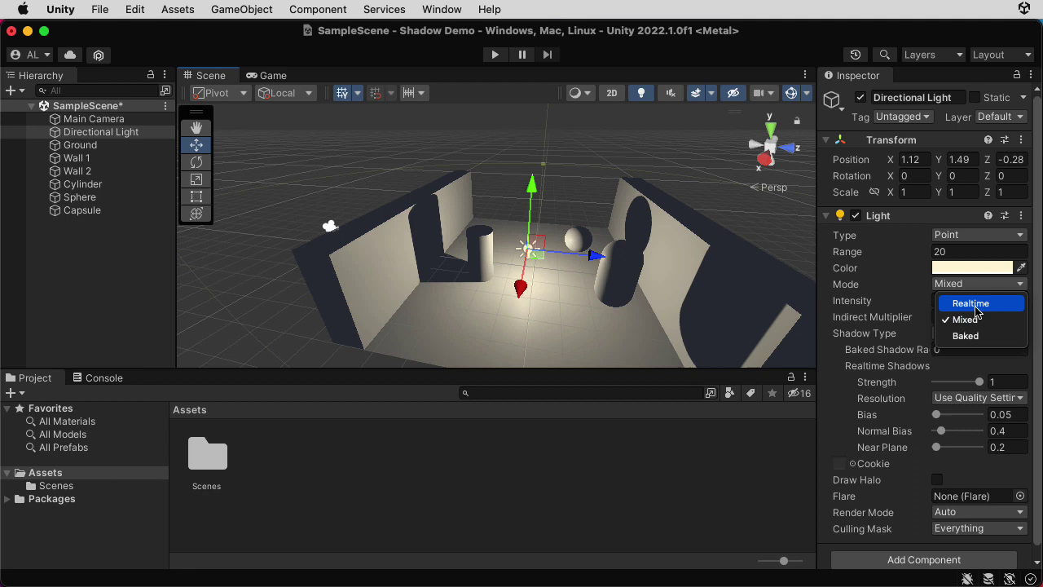
click(974, 303)
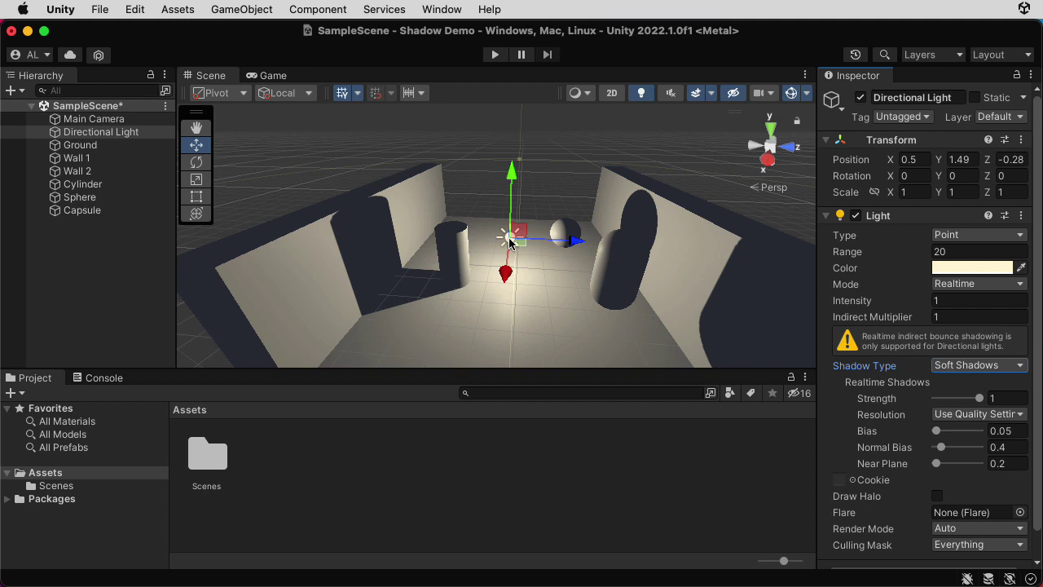
Try No Shadows as the light's shadow type and restore Soft Shadows
click(962, 371)
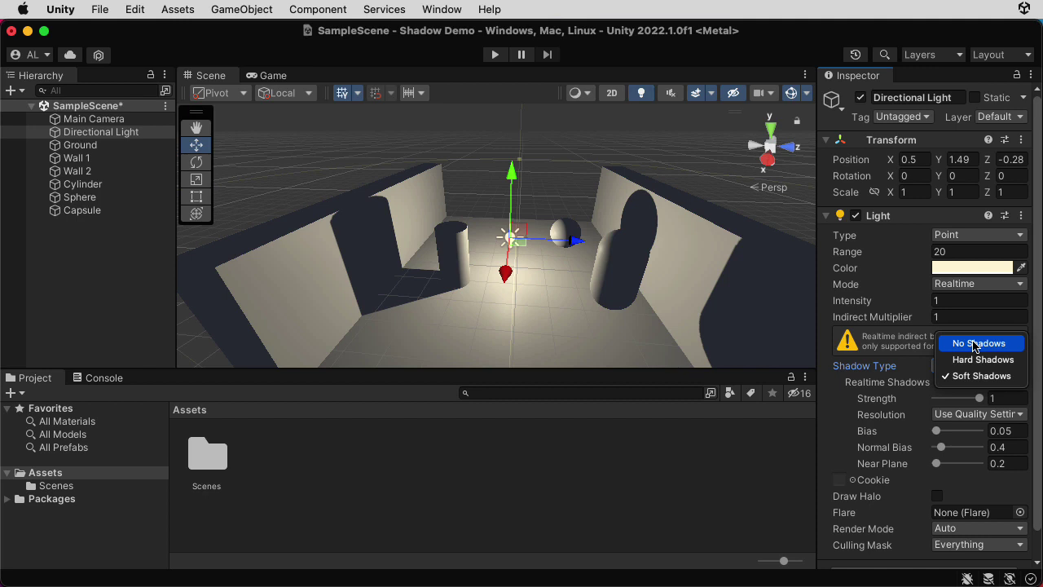
click(975, 343)
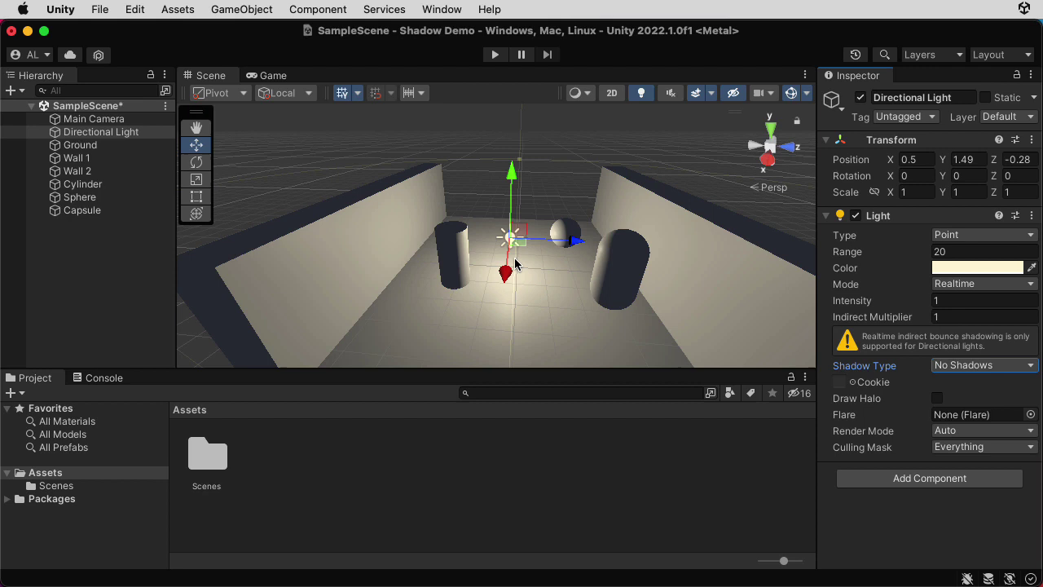
click(982, 366)
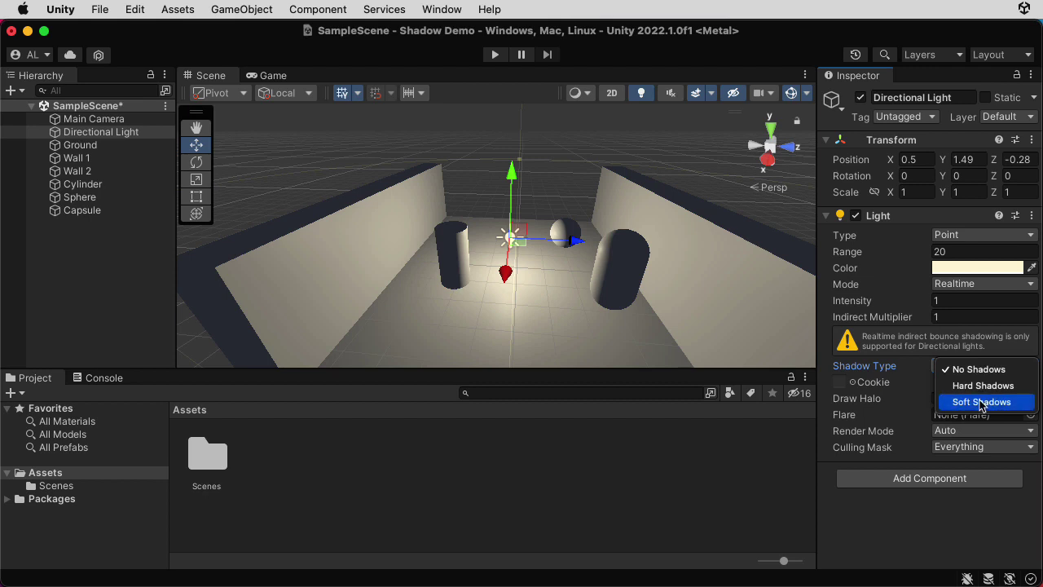
click(982, 402)
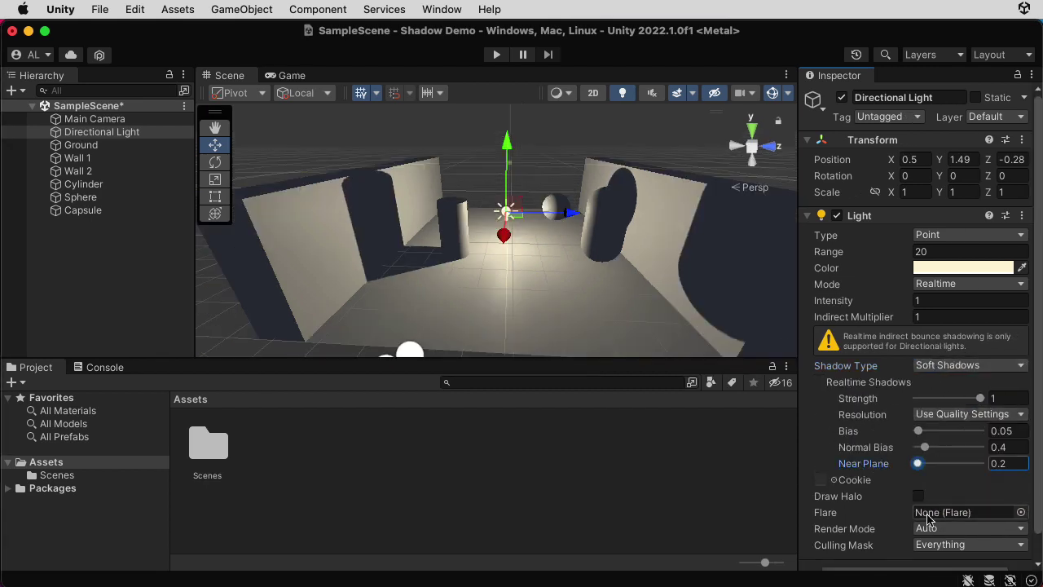
Try lowering the light's realtime shadow strength to about 0.74 and return it to 1
drag(982, 399, 994, 419)
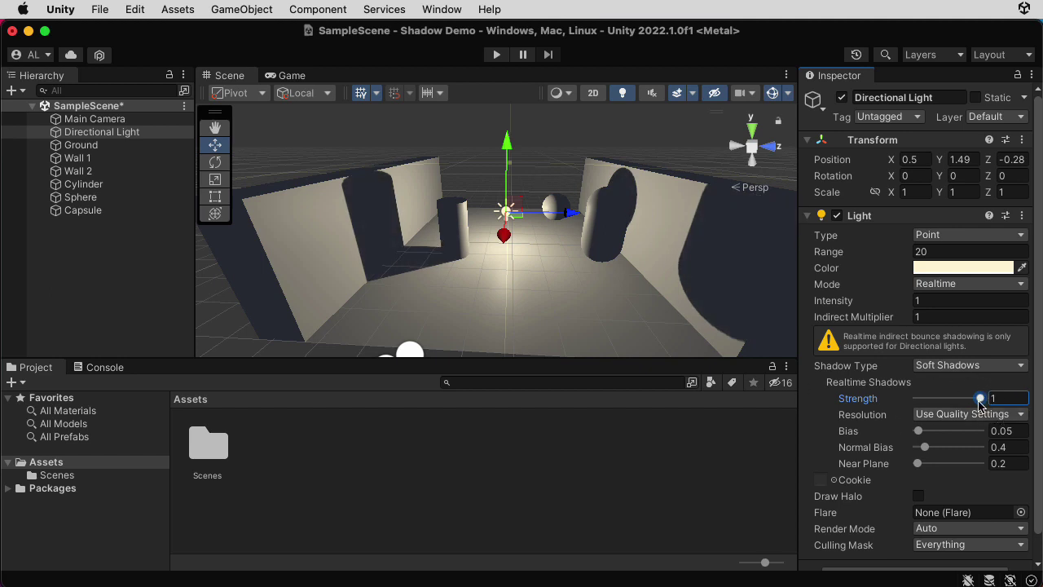
drag(979, 405, 963, 407)
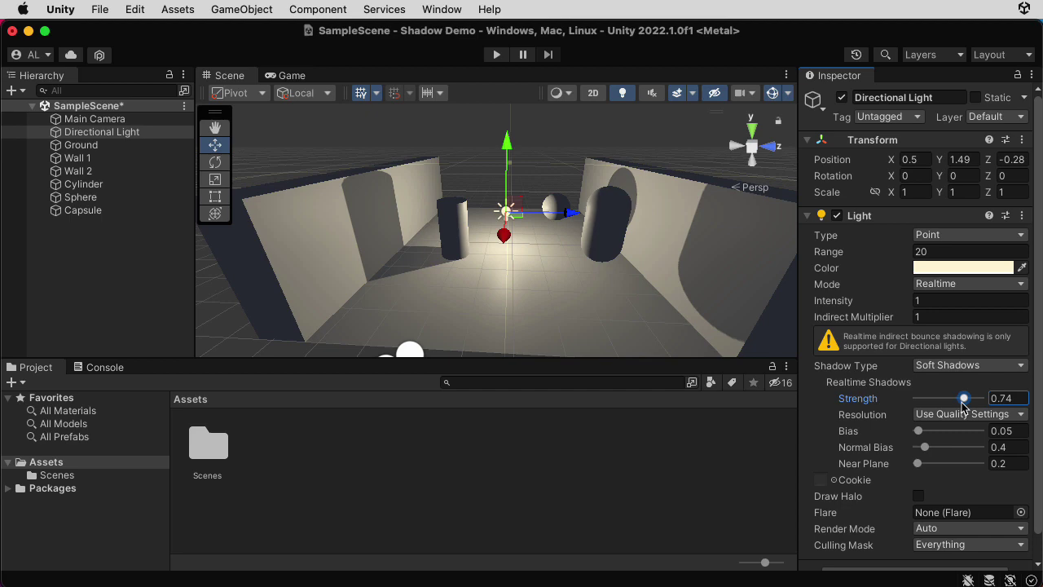
drag(962, 405, 987, 406)
Focus on Wall 2 to compare shadow edges, trying Hard Shadows on the light and restoring Soft Shadows
click(743, 281)
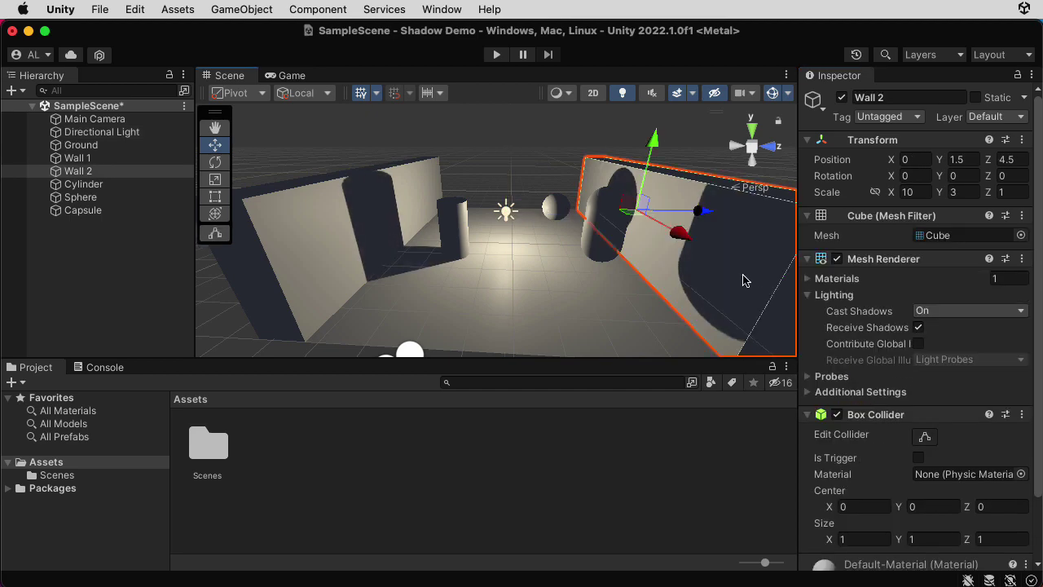
key(f)
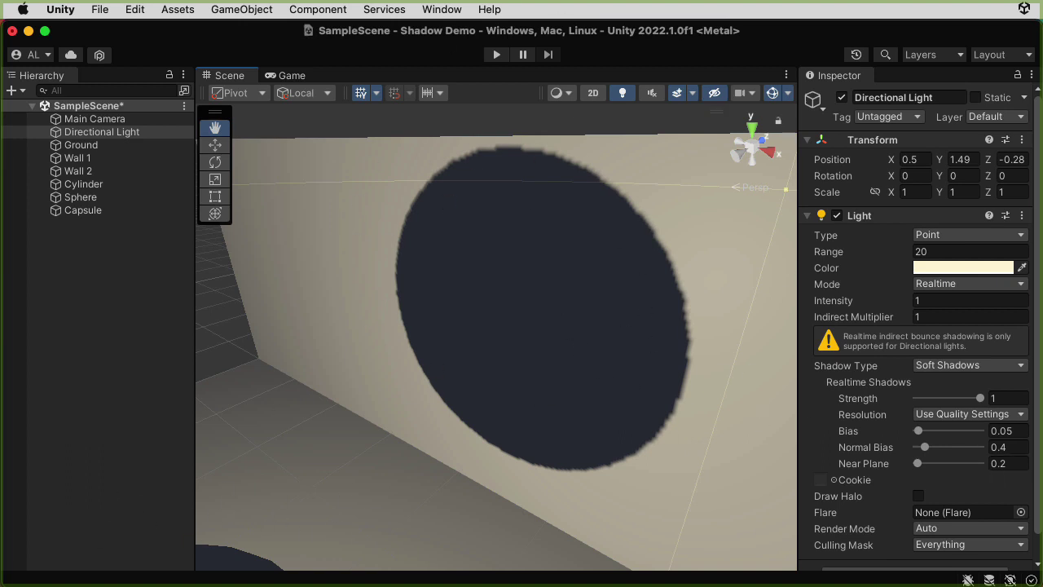
click(926, 368)
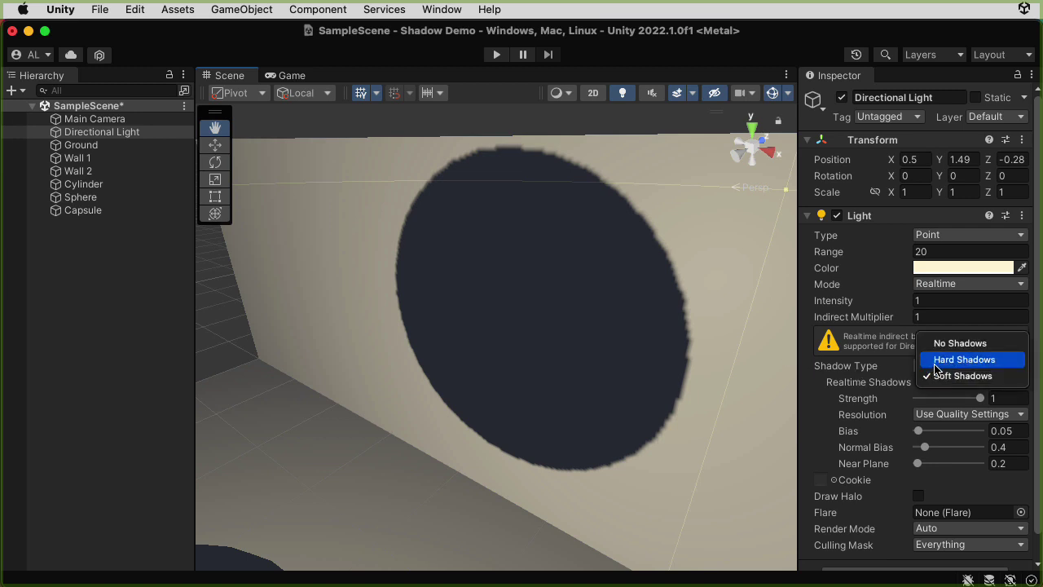
click(937, 368)
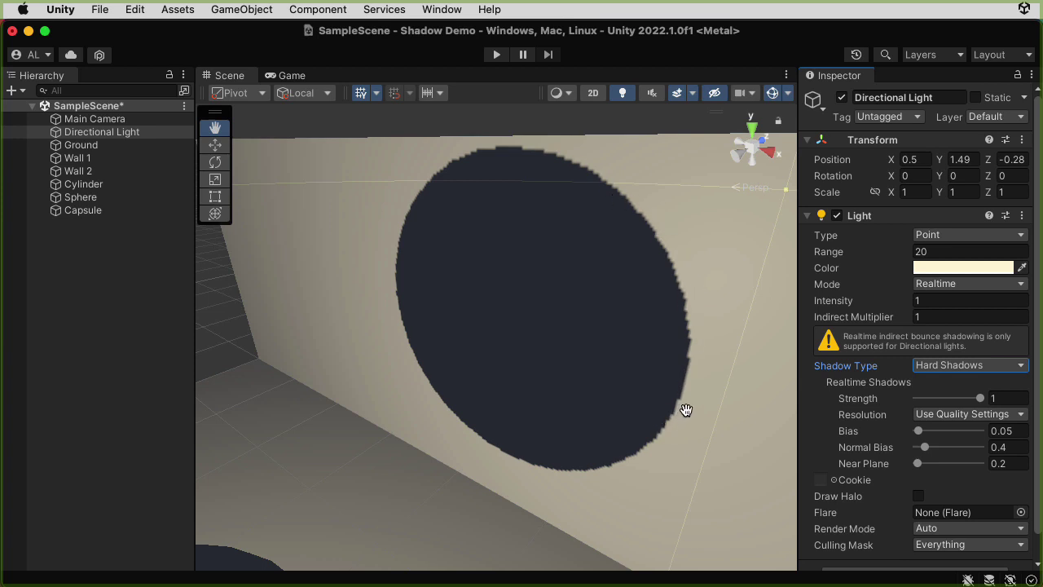
click(931, 366)
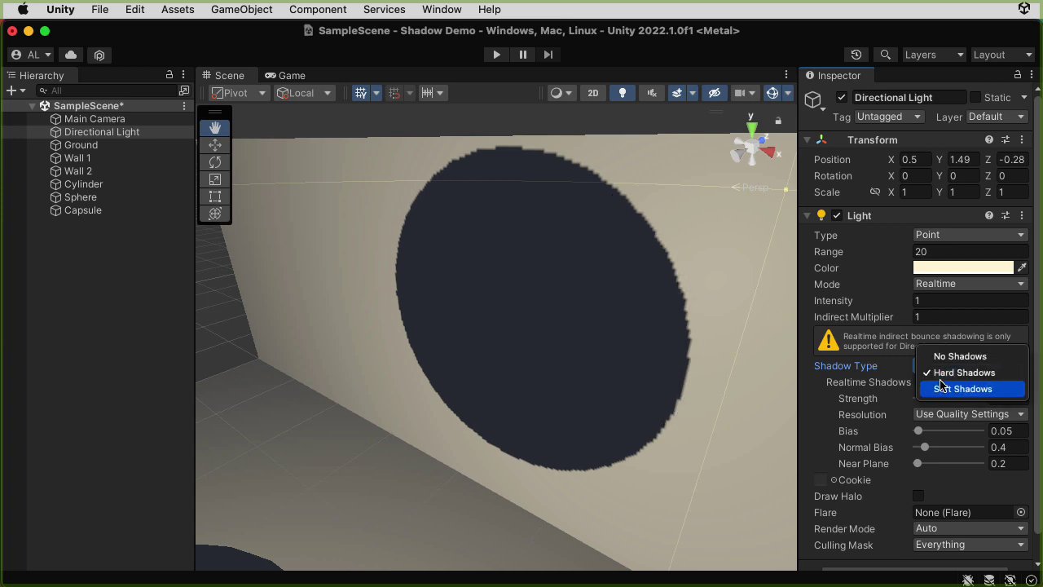
click(940, 390)
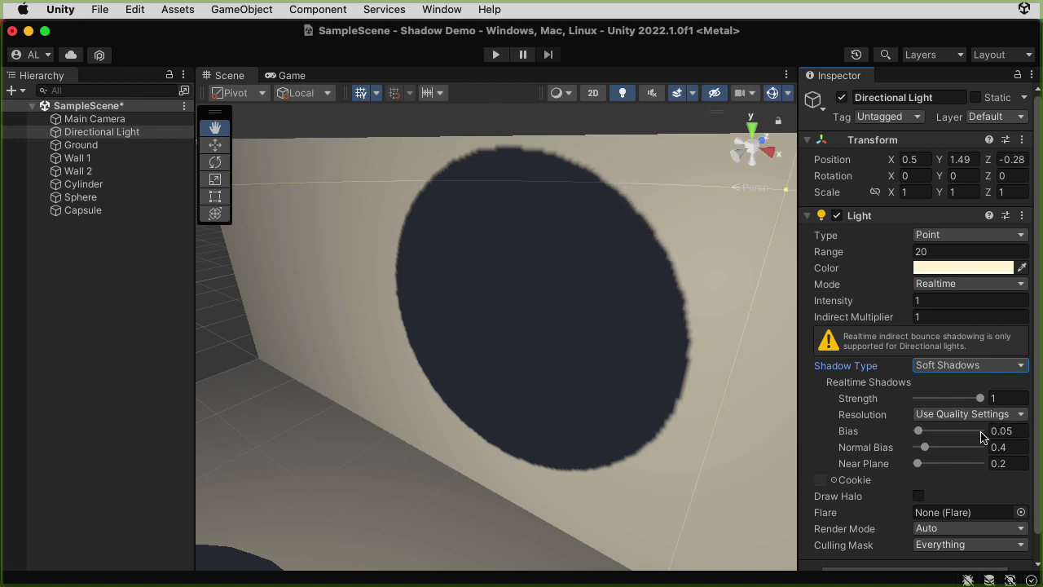
Set the light's realtime shadow resolution to Low Resolution and its shadow type to Hard Shadows
click(943, 417)
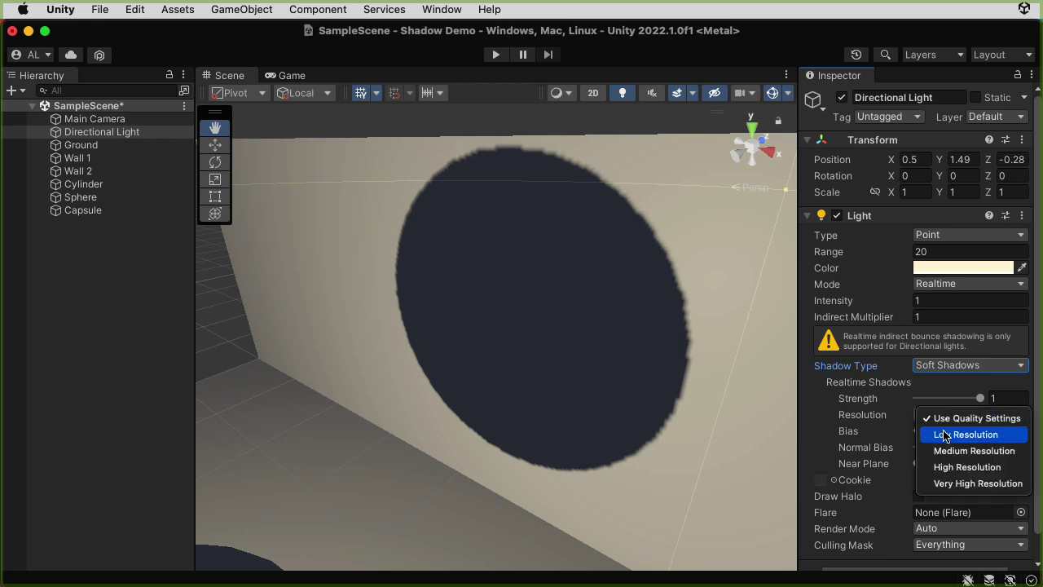
click(944, 435)
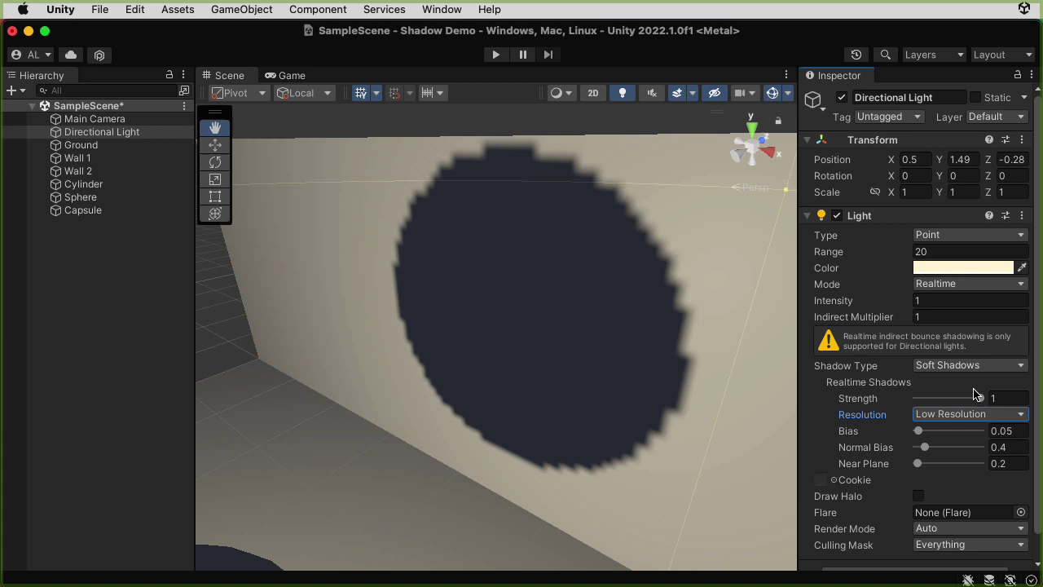
click(962, 367)
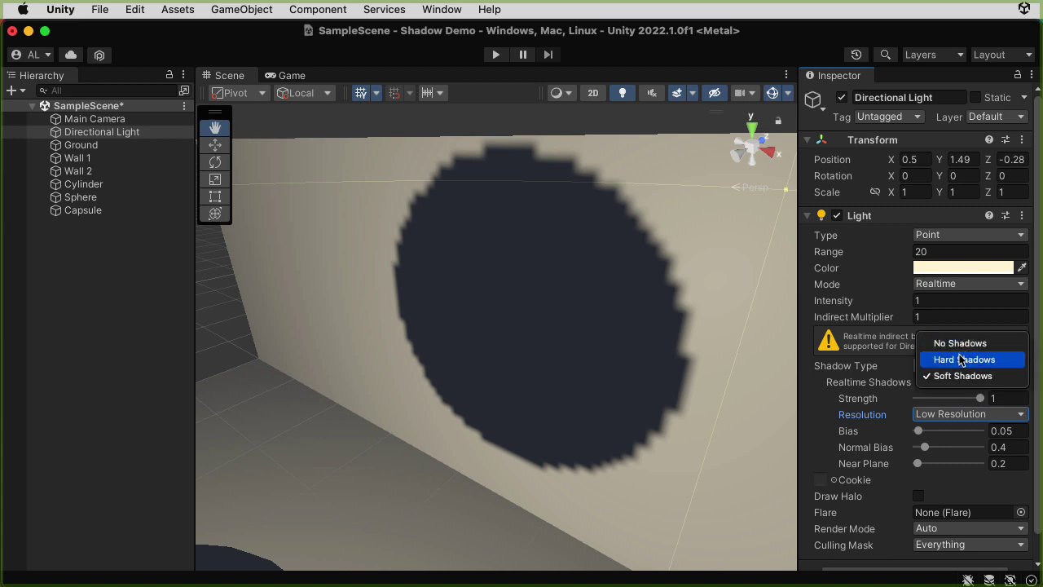
click(960, 359)
Switch the light's shadow type to Soft Shadows and back to Hard Shadows to compare the low-resolution edges
click(960, 368)
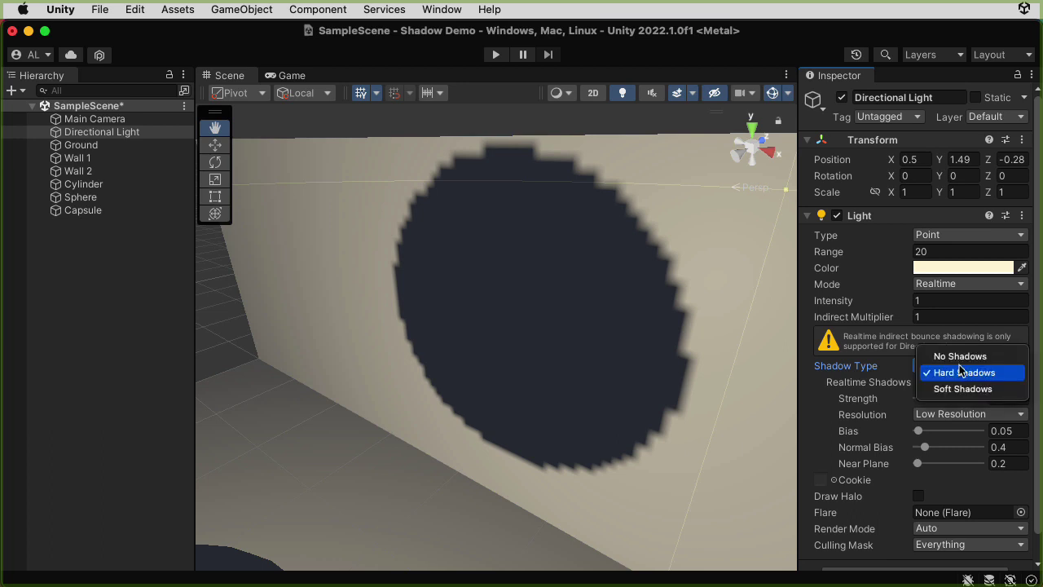
click(963, 388)
click(958, 368)
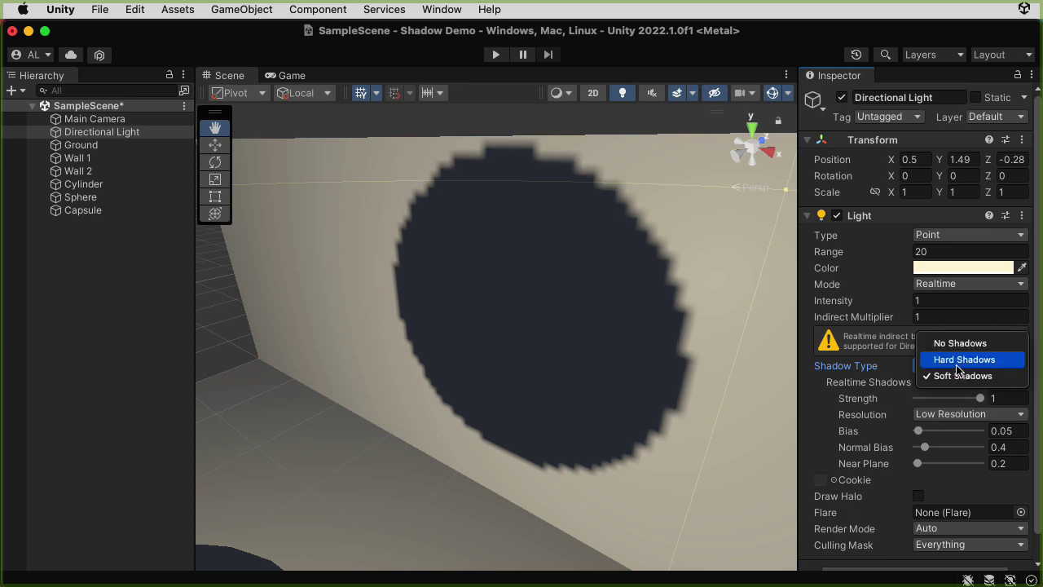
click(960, 359)
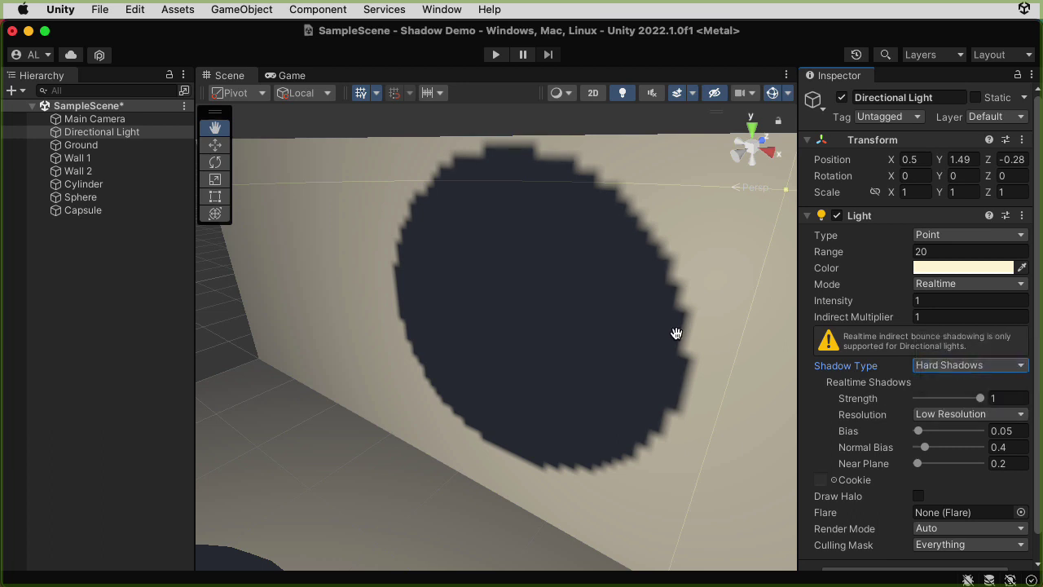
Switch the light's shadow type to Soft Shadows, keeping that option after reviewing the alternatives
click(983, 372)
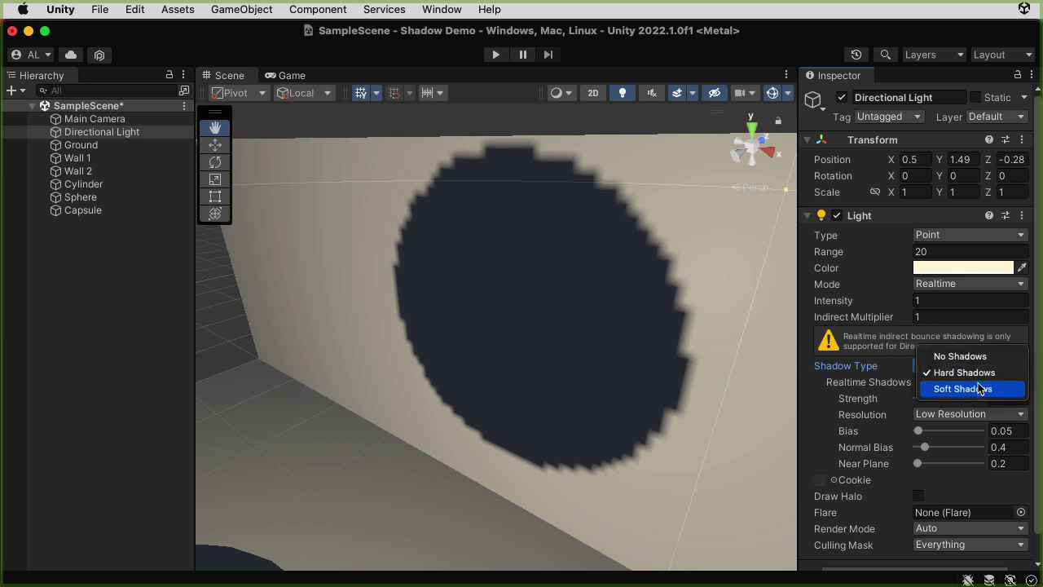
click(978, 383)
click(988, 372)
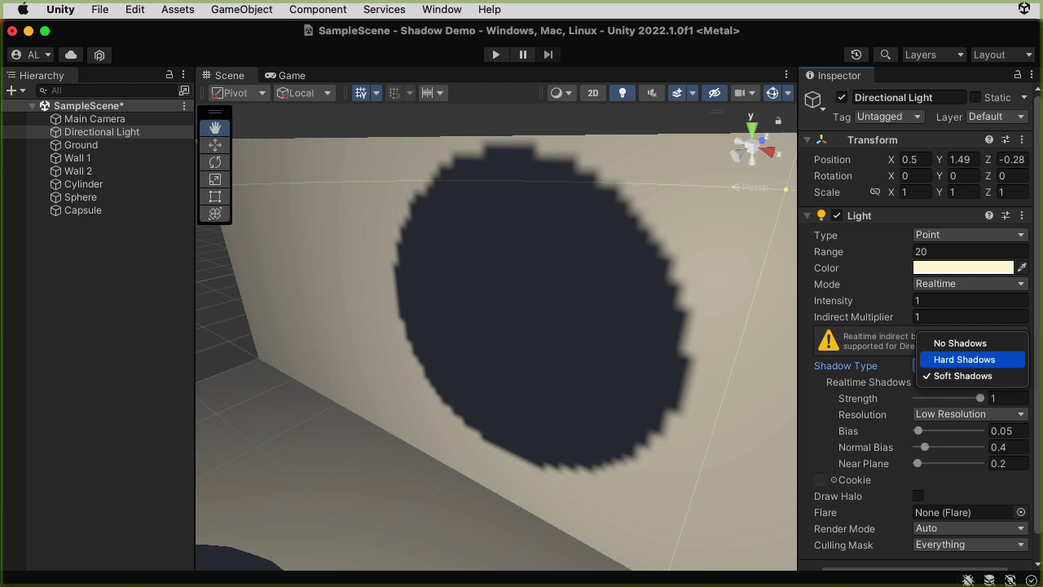
click(988, 377)
Try Medium, High and Very High Resolution in turn for the light's realtime shadows to compare the shadow edge on Wall 2
click(986, 418)
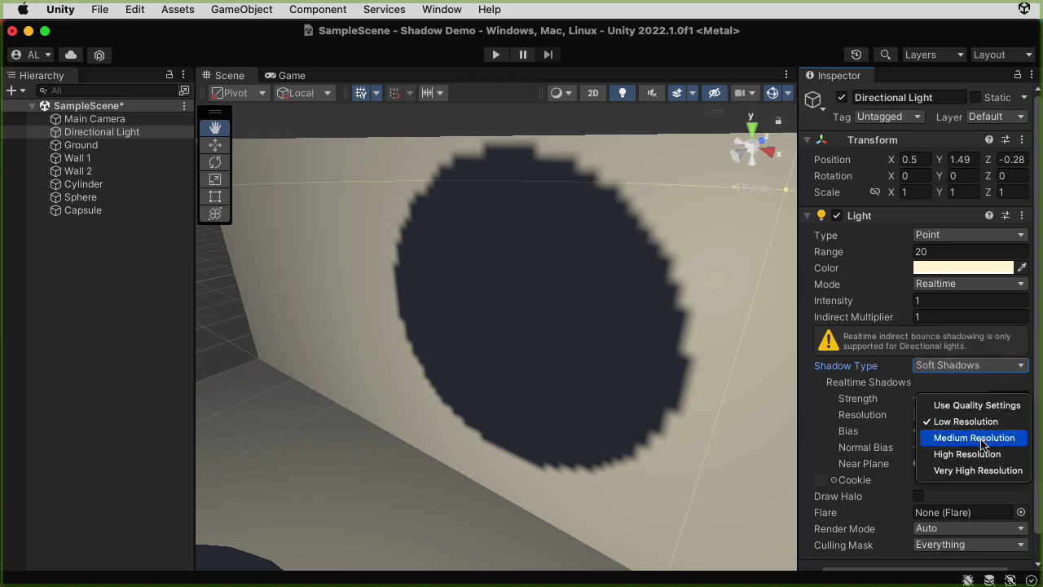
click(974, 438)
click(972, 417)
click(969, 441)
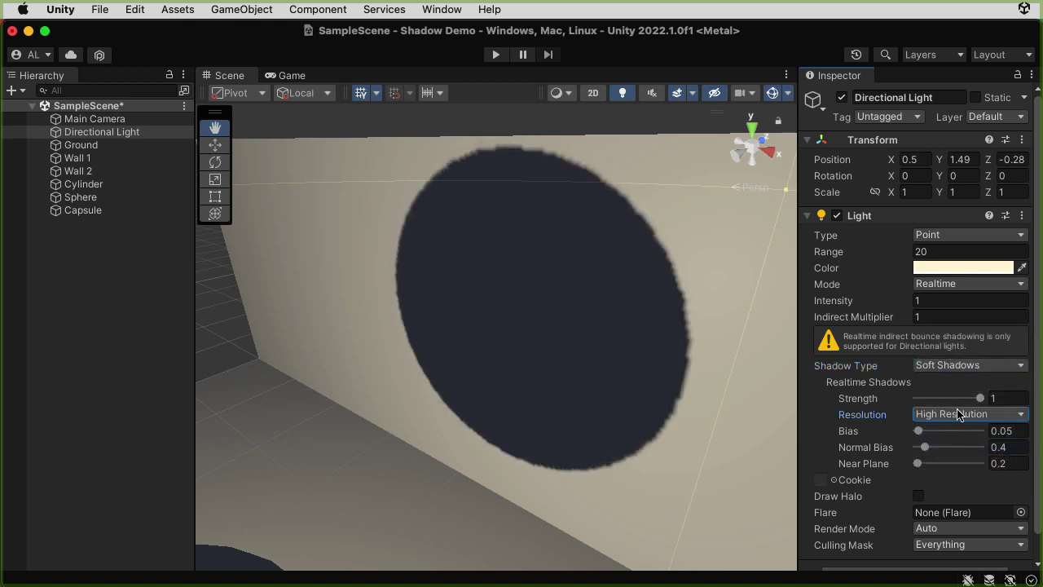
click(958, 415)
click(967, 442)
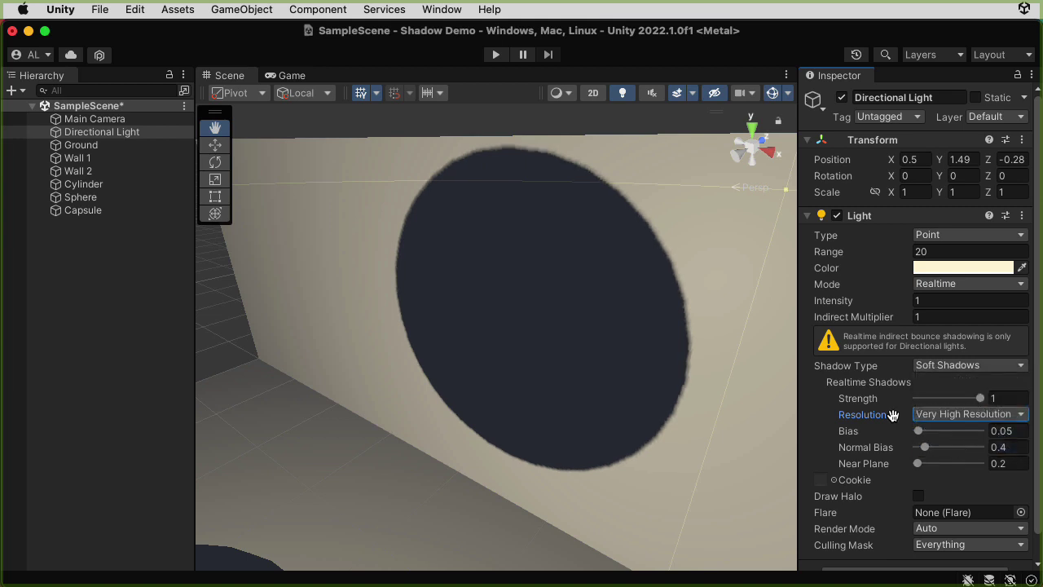
Compare Use Quality Settings, High and Very High Resolution for the light's realtime shadows, settling on High Resolution
click(978, 414)
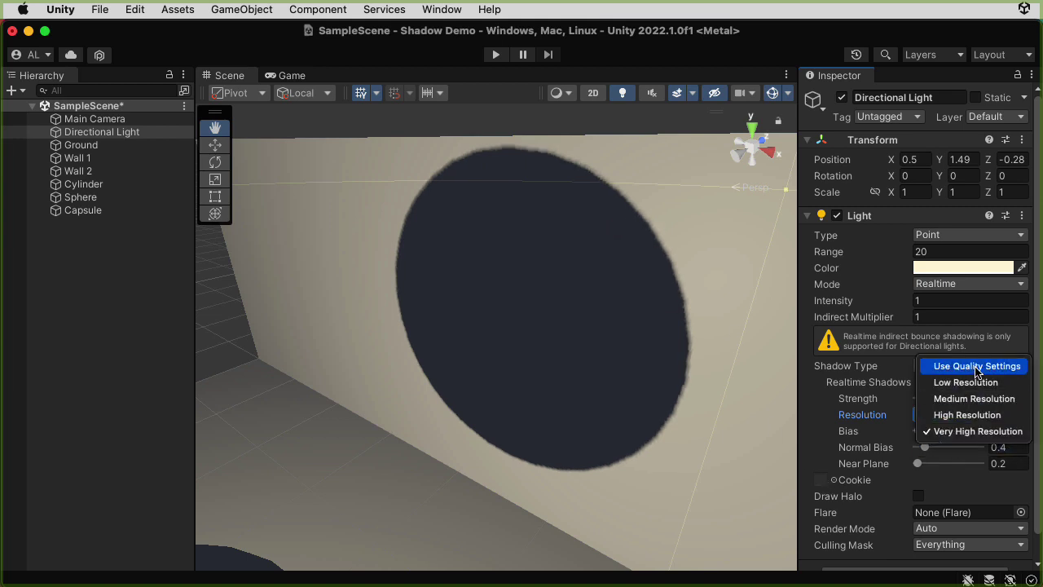
click(977, 371)
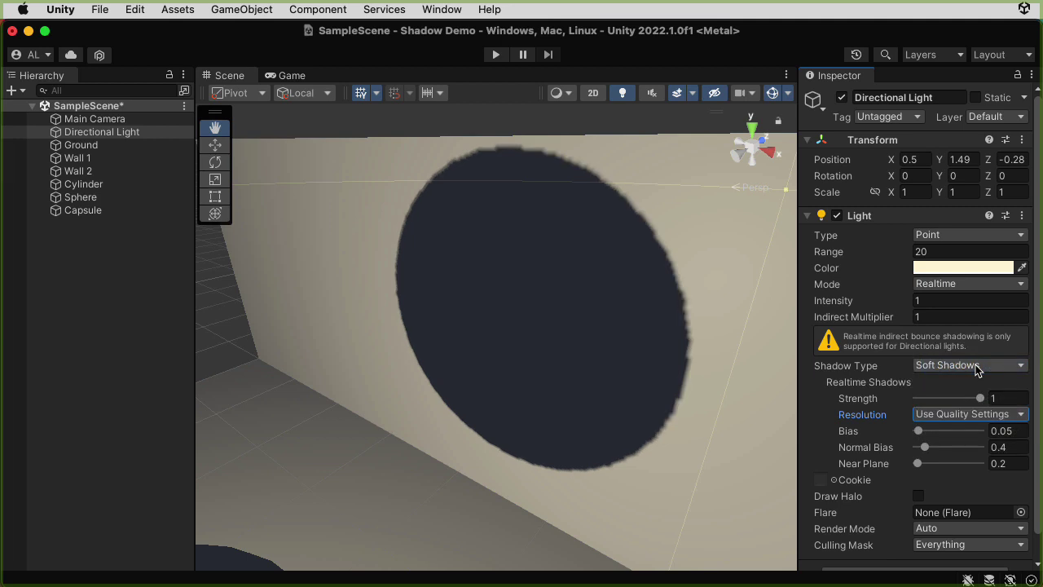
click(978, 415)
click(986, 469)
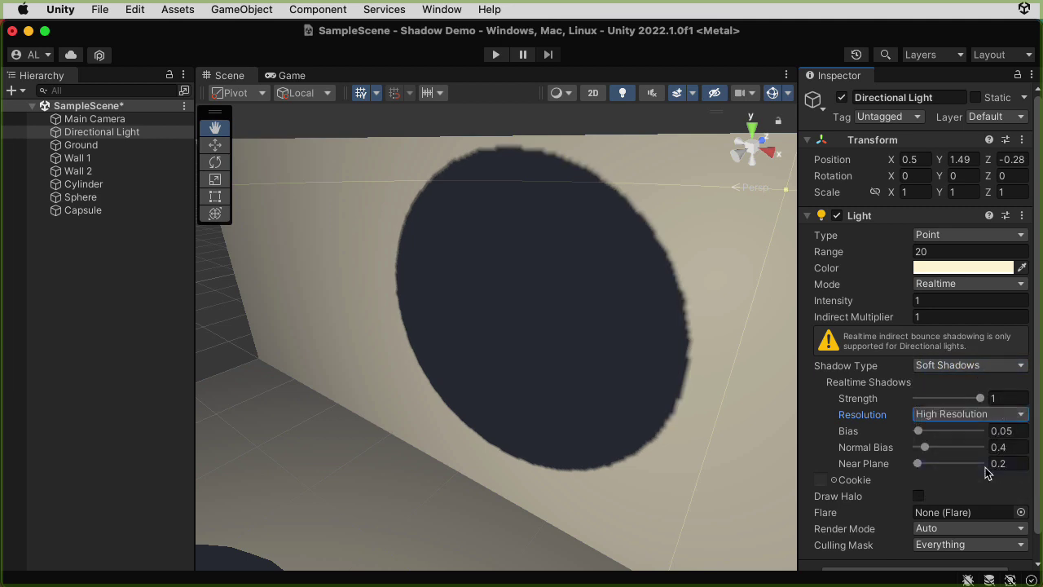
click(953, 419)
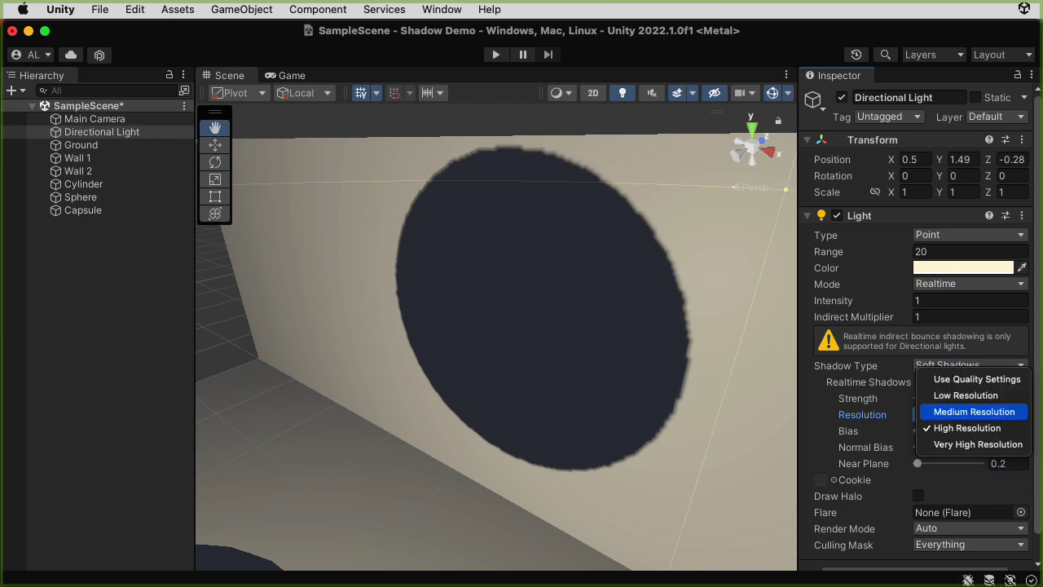
click(954, 448)
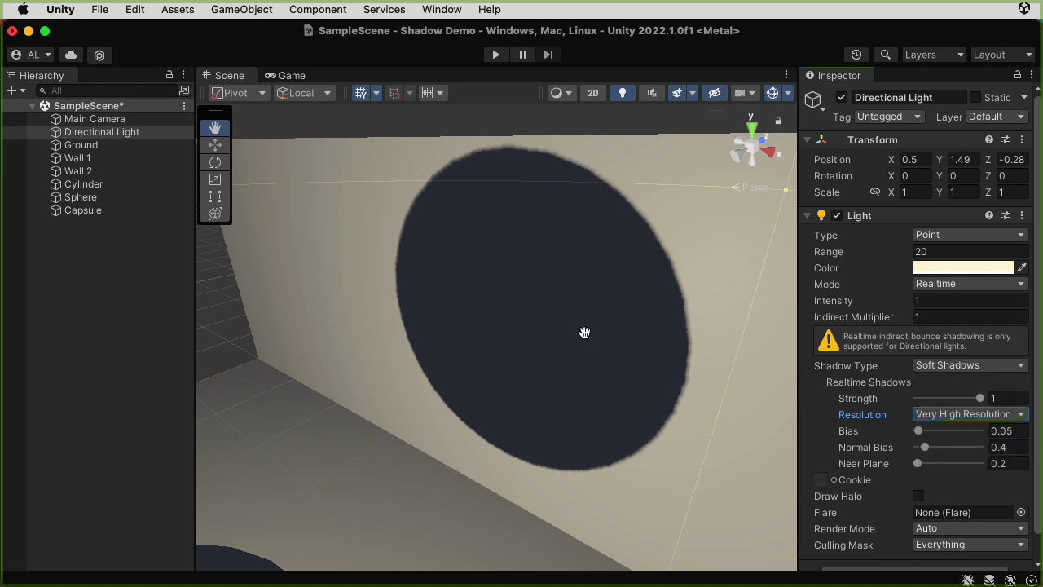
click(989, 415)
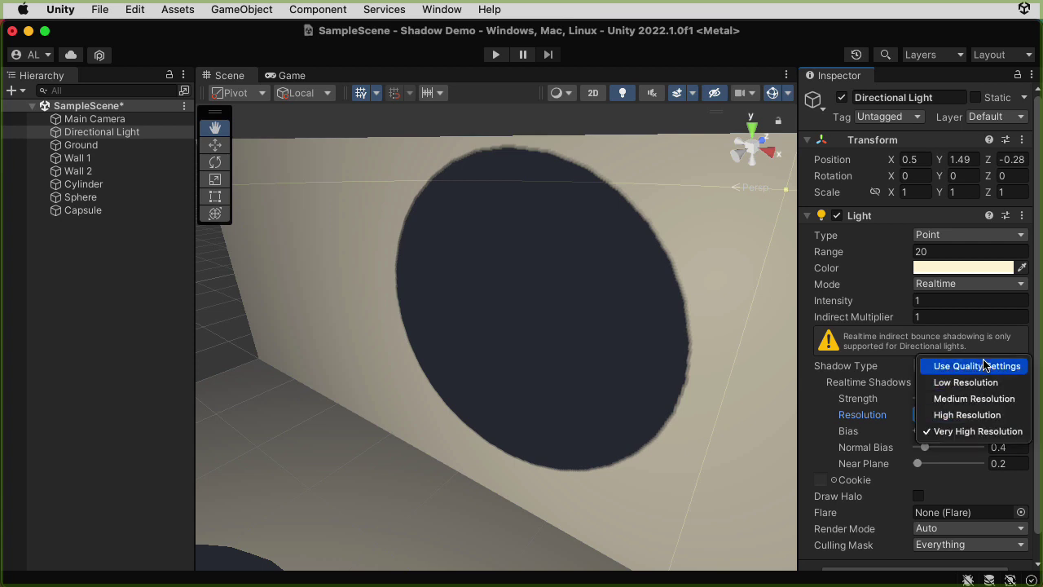
click(991, 418)
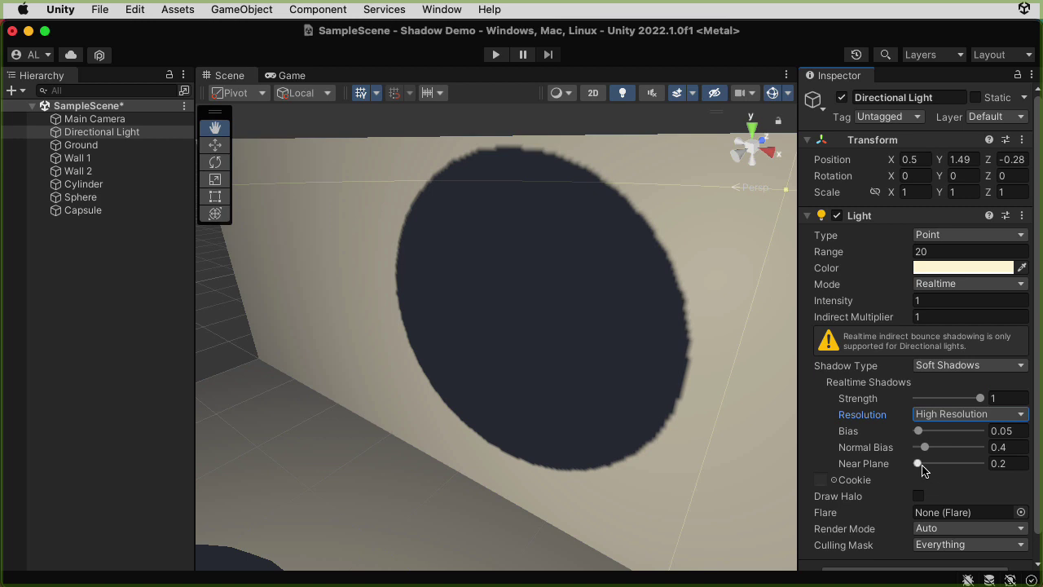
Try Near Plane values such as 1.1, 0.1 and 1.4 on the light while viewing shadows across the whole room
mouse_move(918, 431)
mouse_down()
mouse_move(1001, 435)
mouse_move(922, 444)
mouse_move(925, 453)
mouse_move(982, 449)
mouse_move(925, 448)
mouse_up()
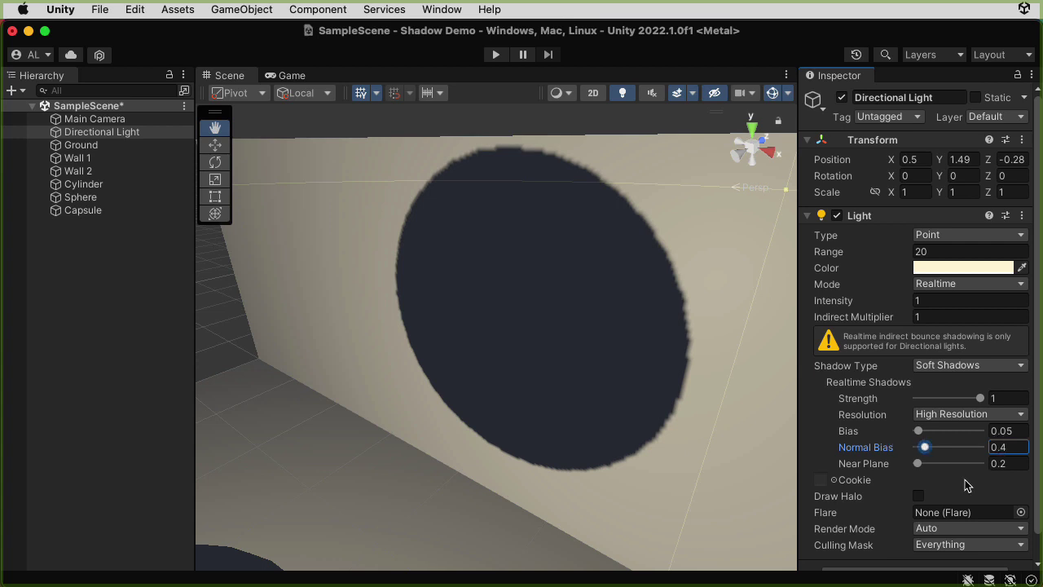
mouse_move(918, 468)
mouse_down()
mouse_move(950, 466)
mouse_move(924, 473)
mouse_up()
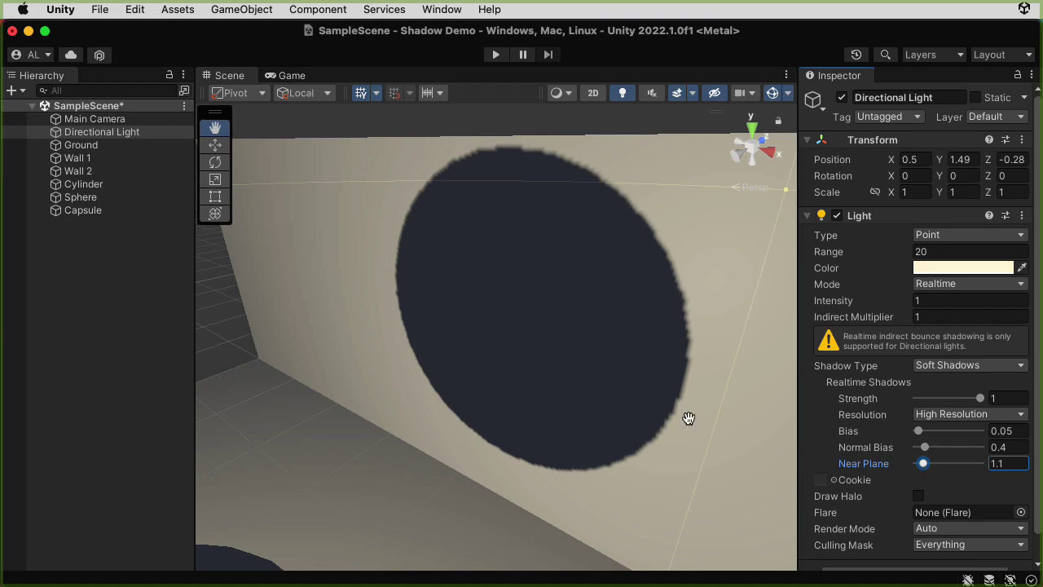
scroll(612, 408, down, 10)
scroll(611, 403, down, 5)
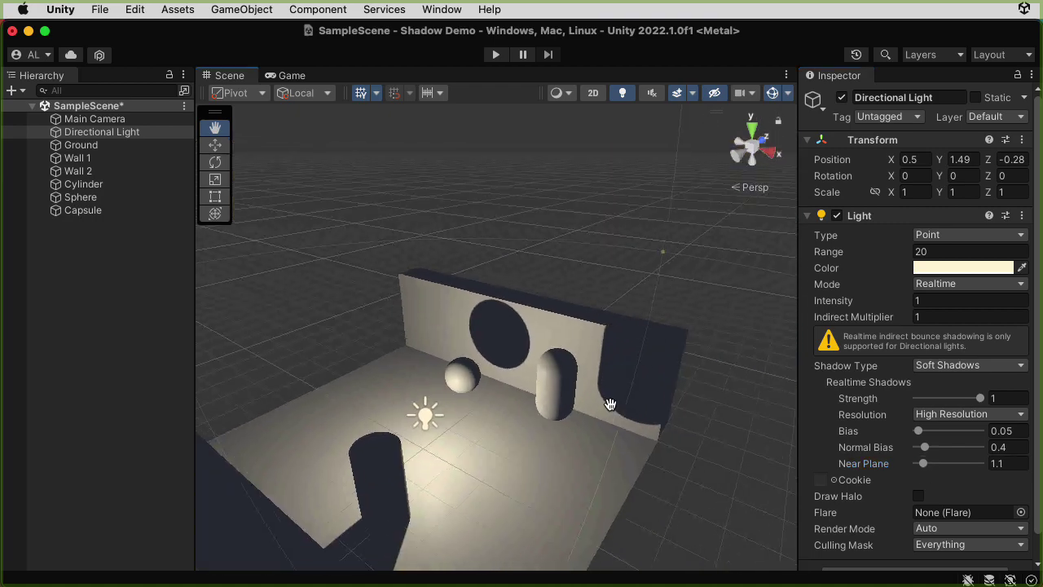
alt+drag(610, 400, 471, 383)
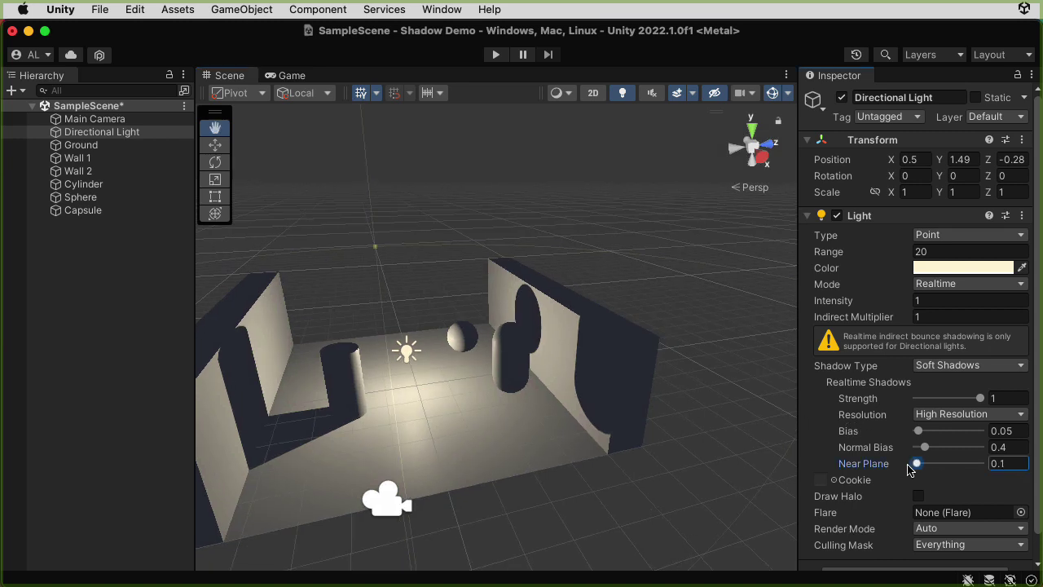
mouse_move(921, 463)
mouse_down()
mouse_move(938, 462)
mouse_move(927, 470)
mouse_up()
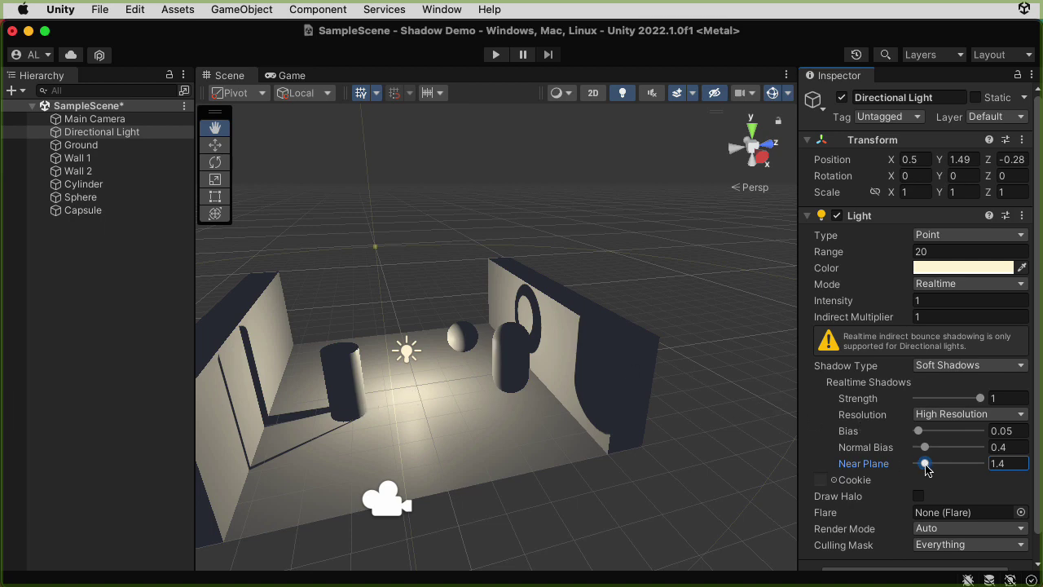
drag(926, 470, 930, 470)
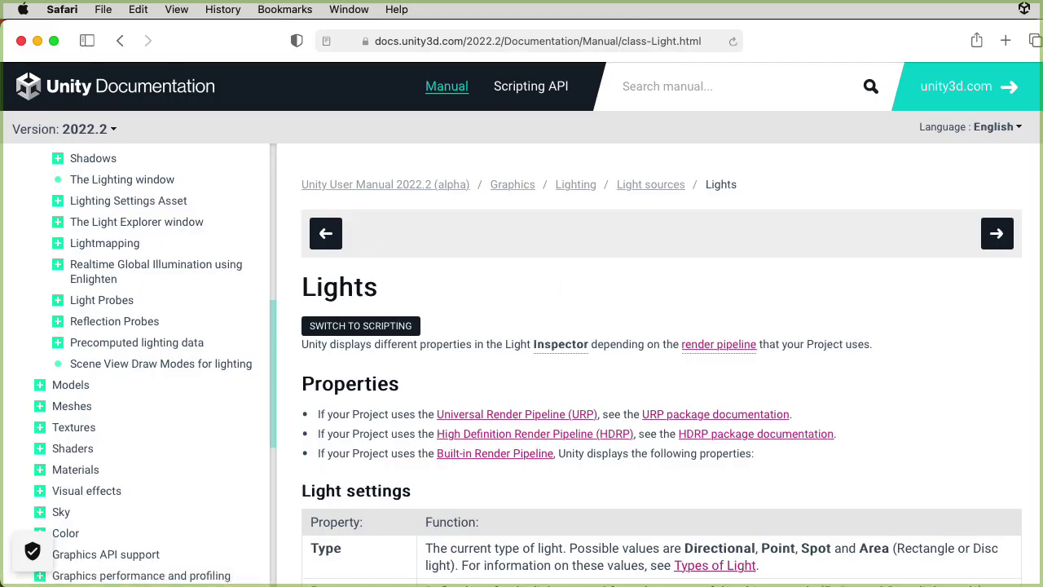
Switch to Safari and read the shadow property descriptions, including Bias, Normal Bias and Near Plane, on Unity's Lights manual page
scroll(1039, 226, down, 10)
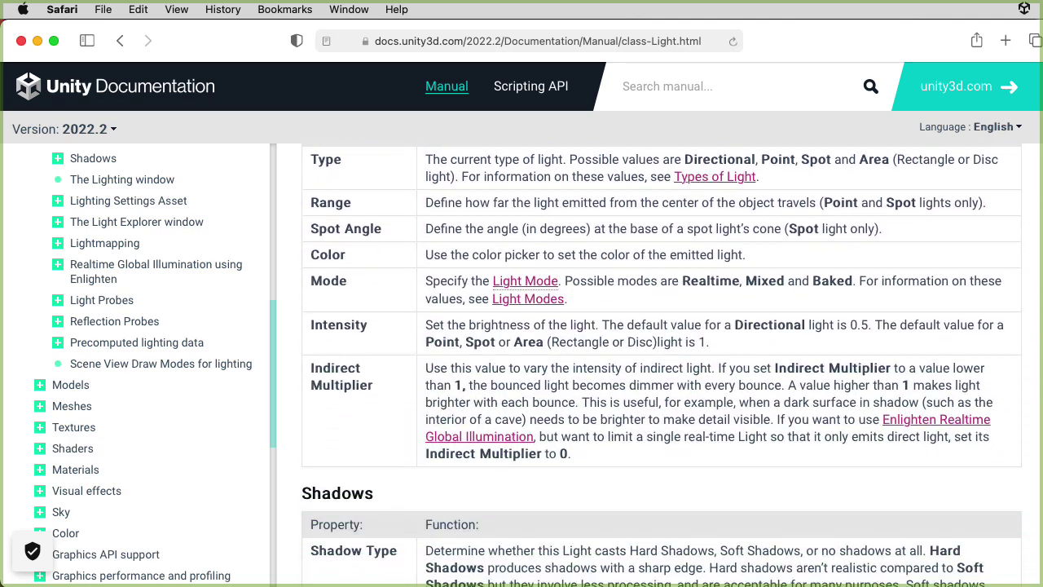
scroll(1040, 226, down, 4)
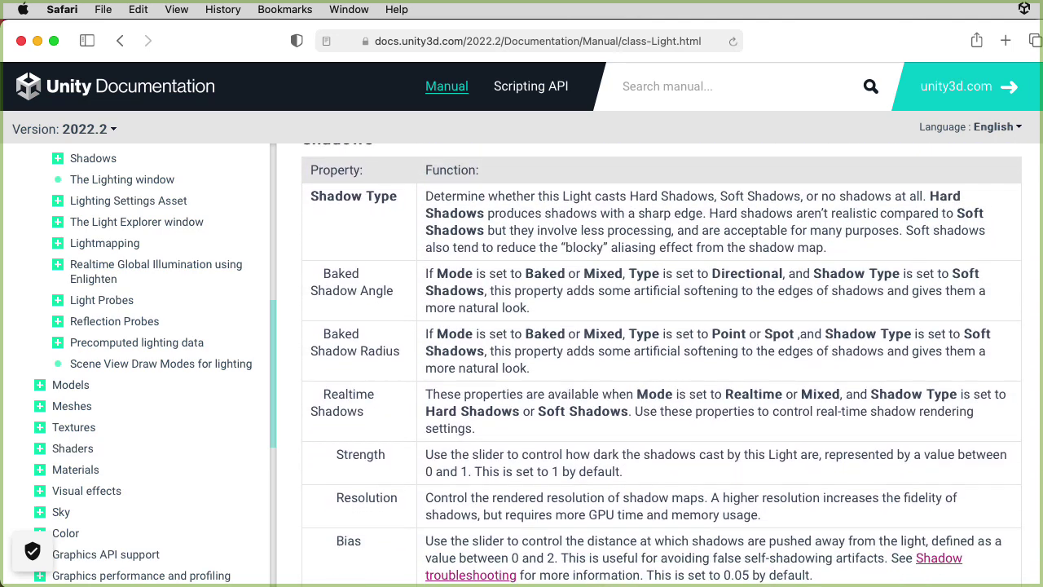
scroll(660, 367, down, 3)
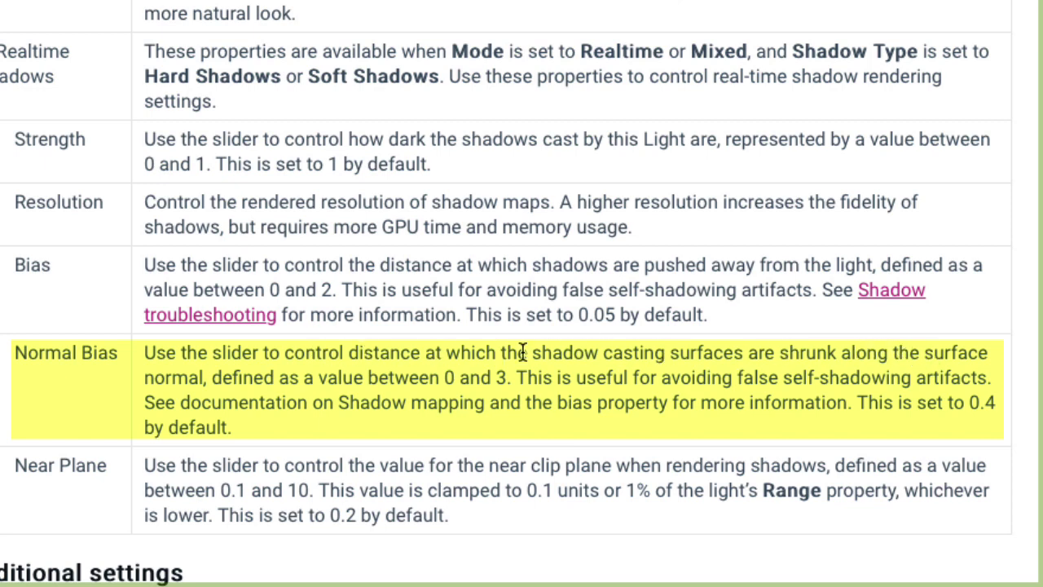
drag(204, 377, 927, 359)
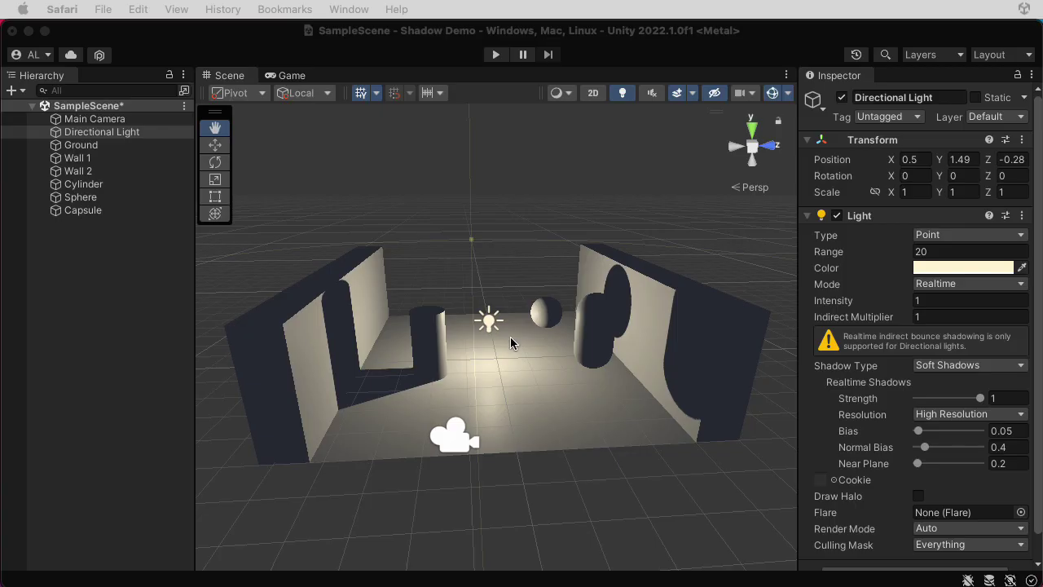
Return to Unity, select the Cylinder in the scene with the Move tool active, and set its Cast Shadows option to Off
click(435, 342)
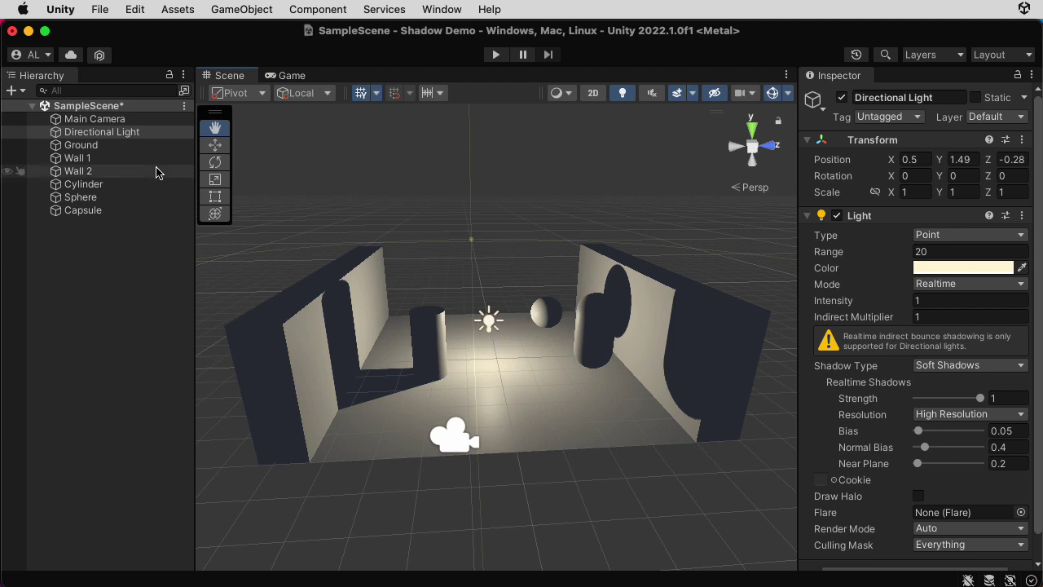
click(214, 144)
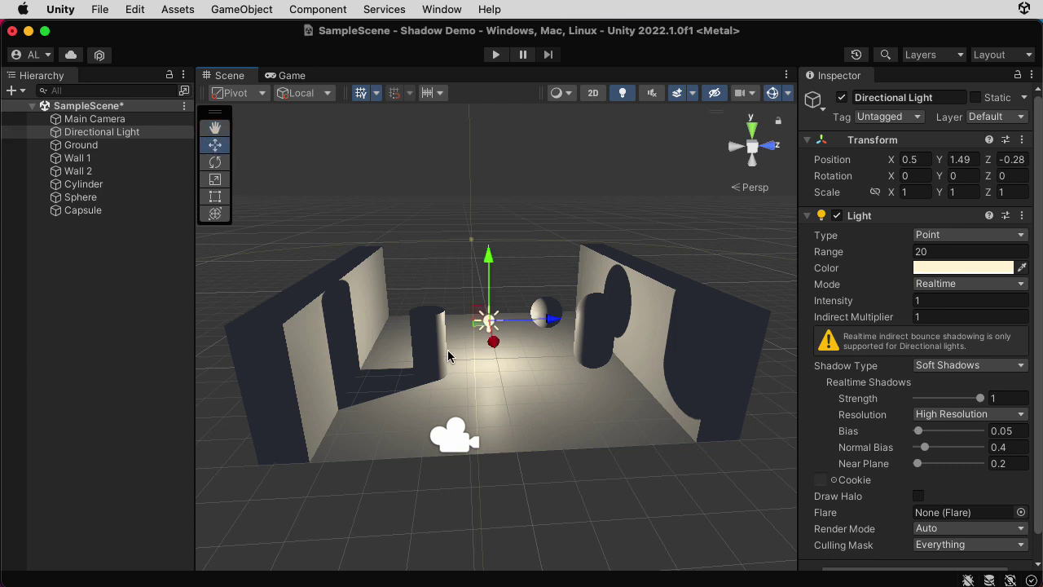
click(426, 354)
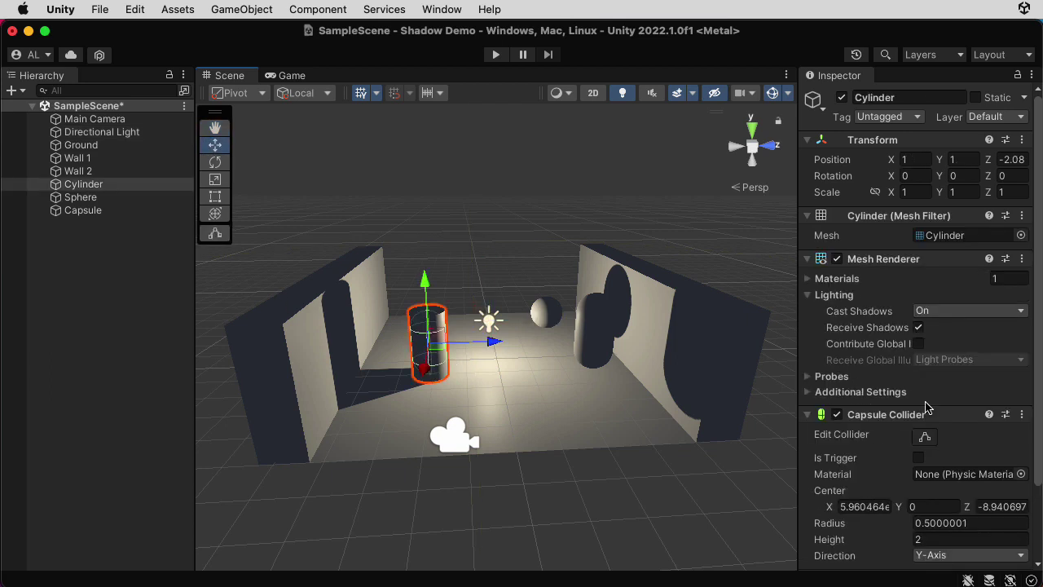
click(957, 311)
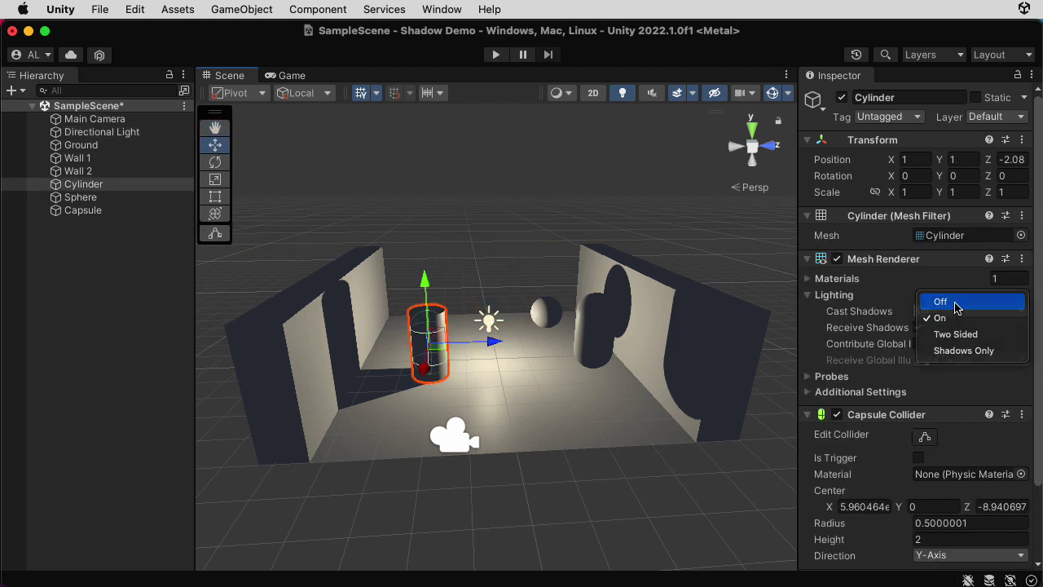
click(956, 305)
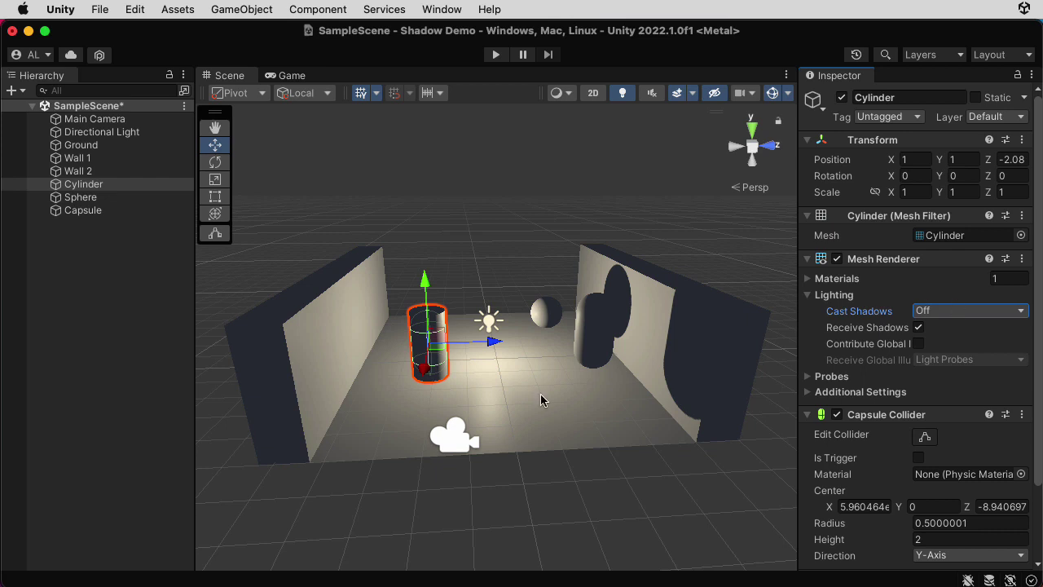
Try Two Sided shadow casting on the Cylinder, and set its Cast Shadows option to Shadows Only
click(952, 312)
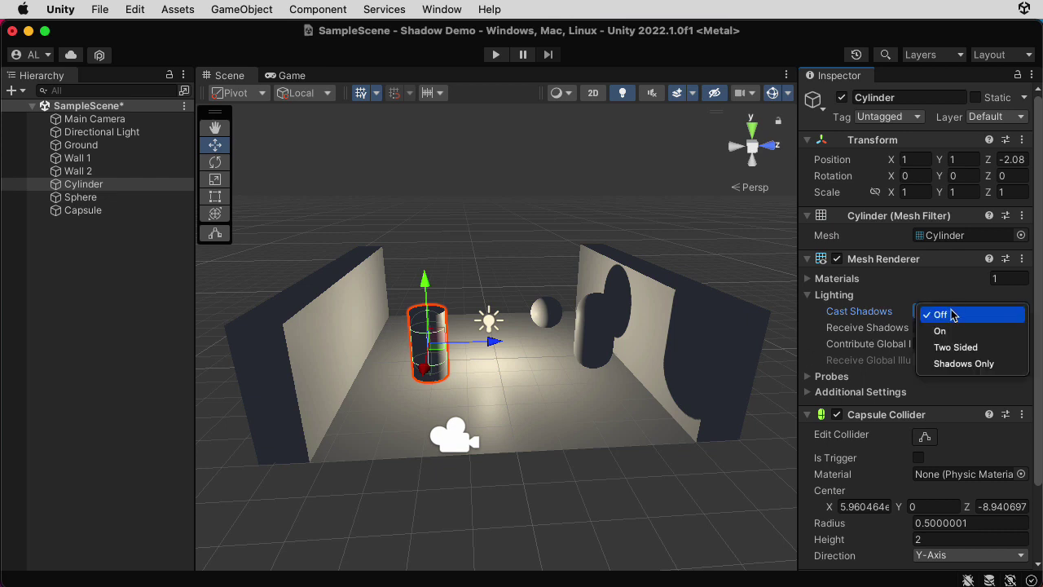
click(962, 349)
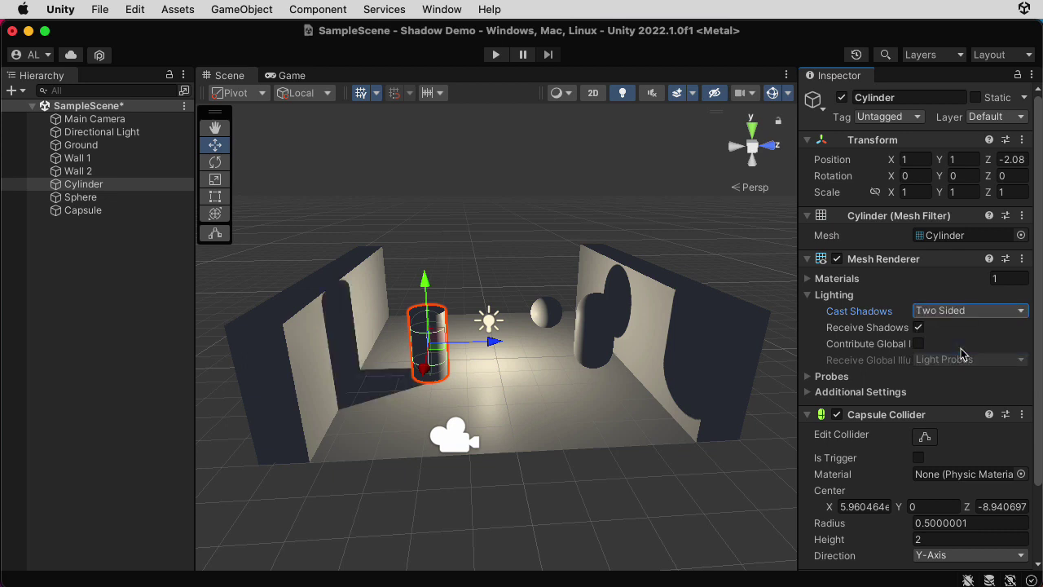
click(966, 313)
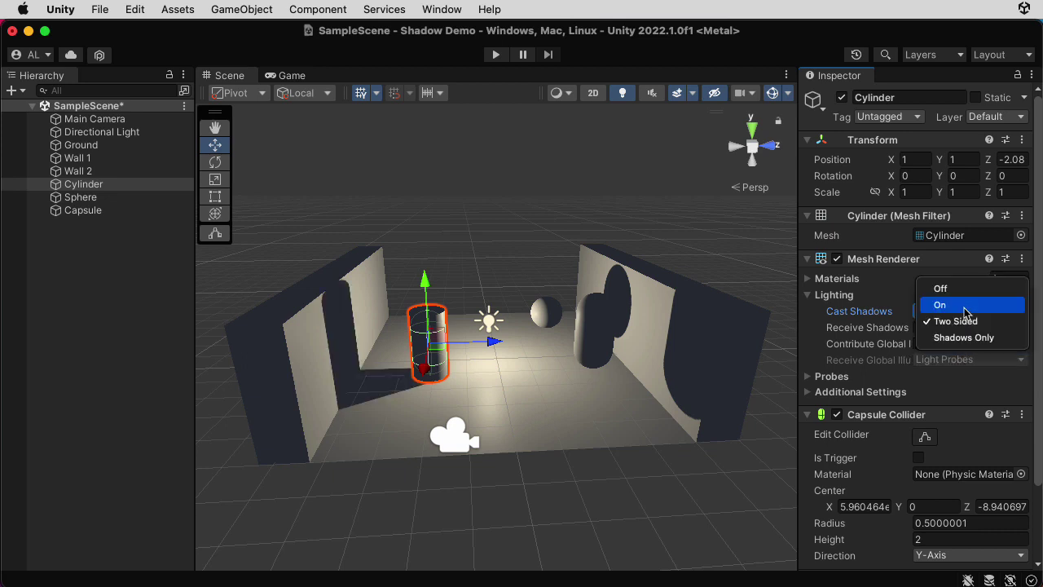
click(971, 338)
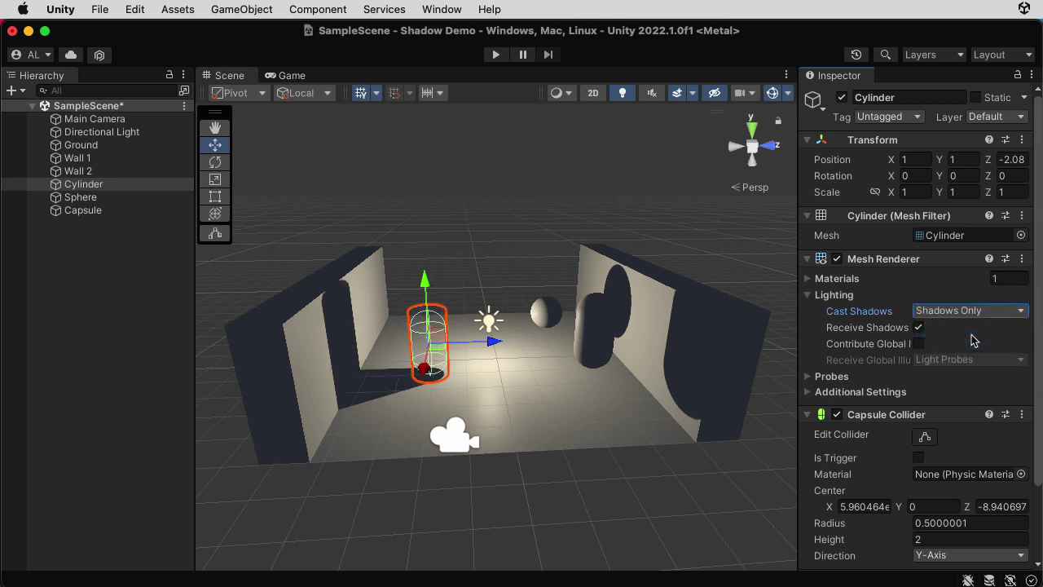
Deselect the Cylinder to inspect its shadow, check the Main Camera's preview, and reselect the Cylinder
click(613, 479)
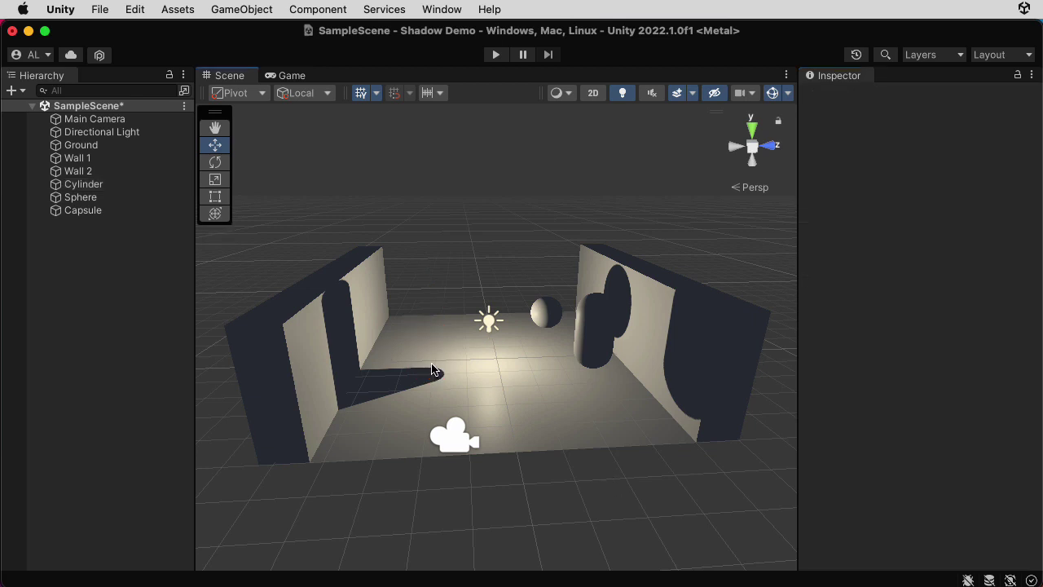
click(427, 341)
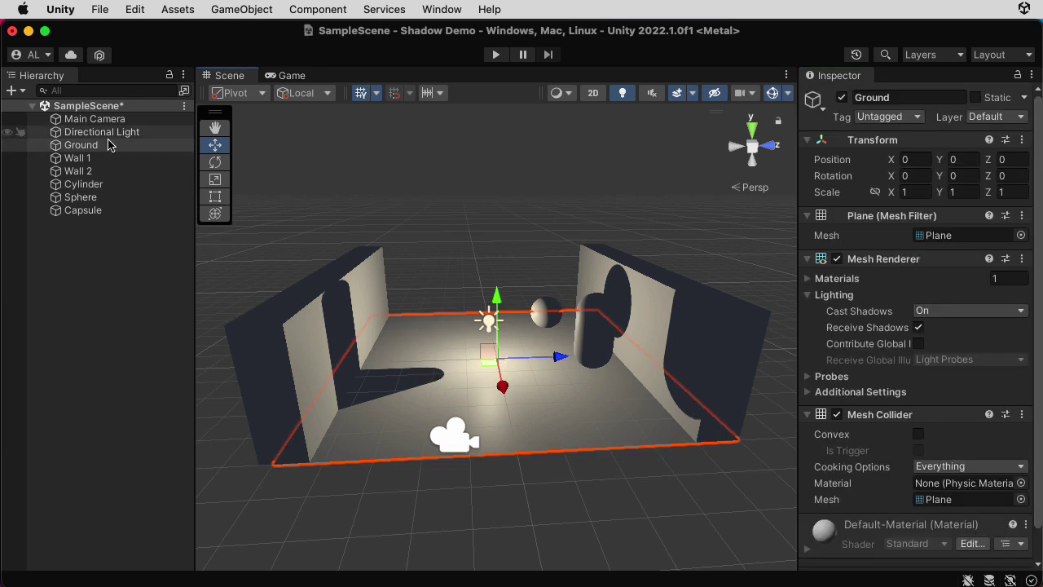
click(89, 119)
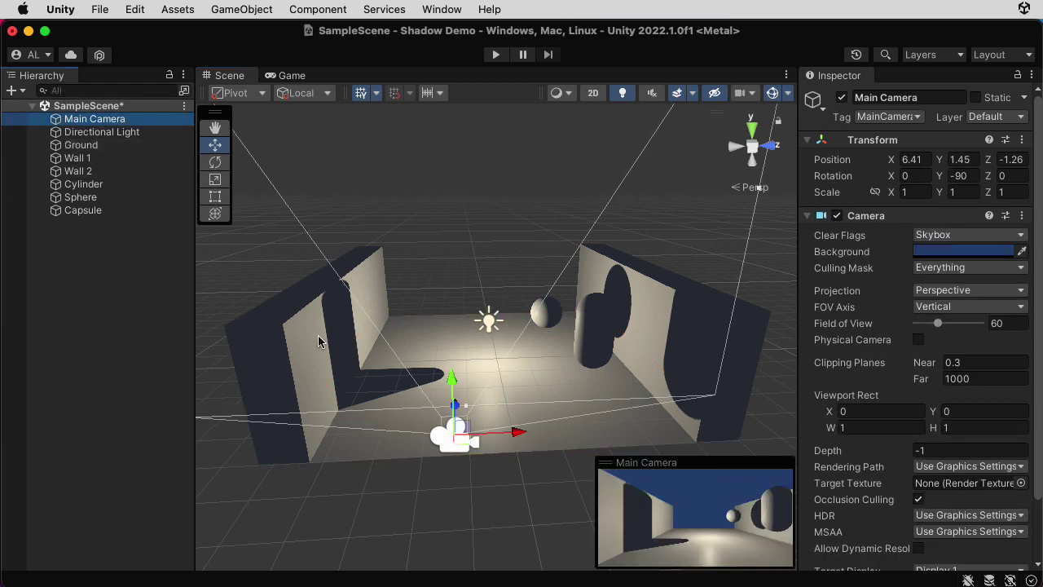
click(127, 186)
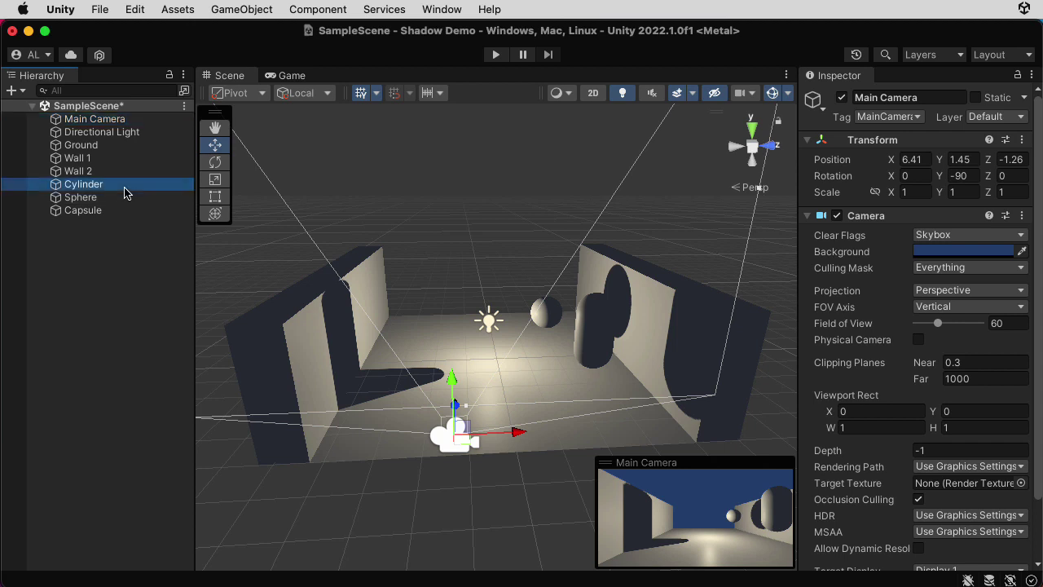
Shift the shadows-only Cylinder along its X axis to about 0.91, and set its Cast Shadows option to On
mouse_move(425, 371)
mouse_down()
mouse_move(423, 387)
mouse_move(423, 370)
mouse_up()
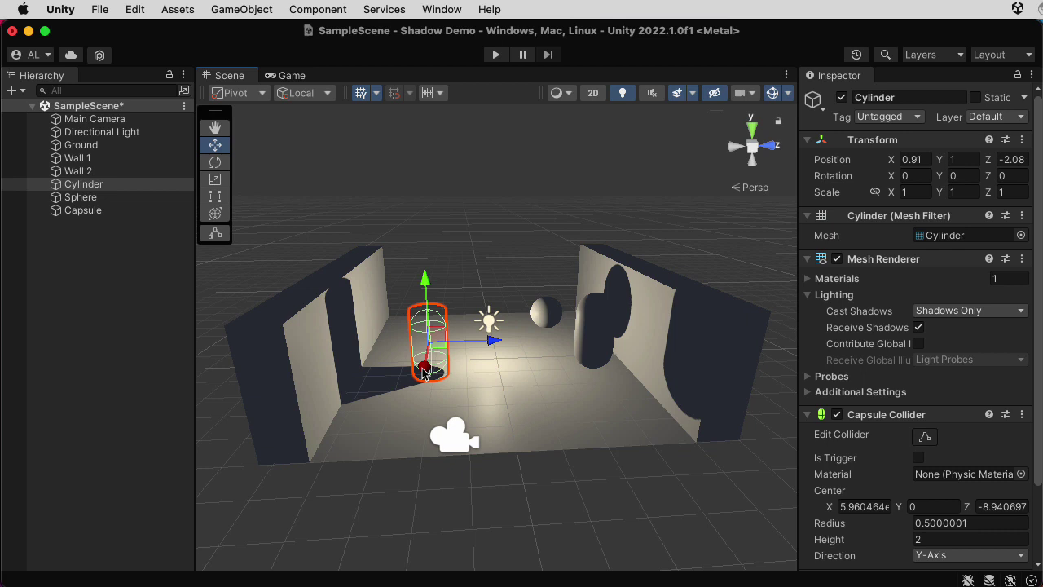
click(499, 436)
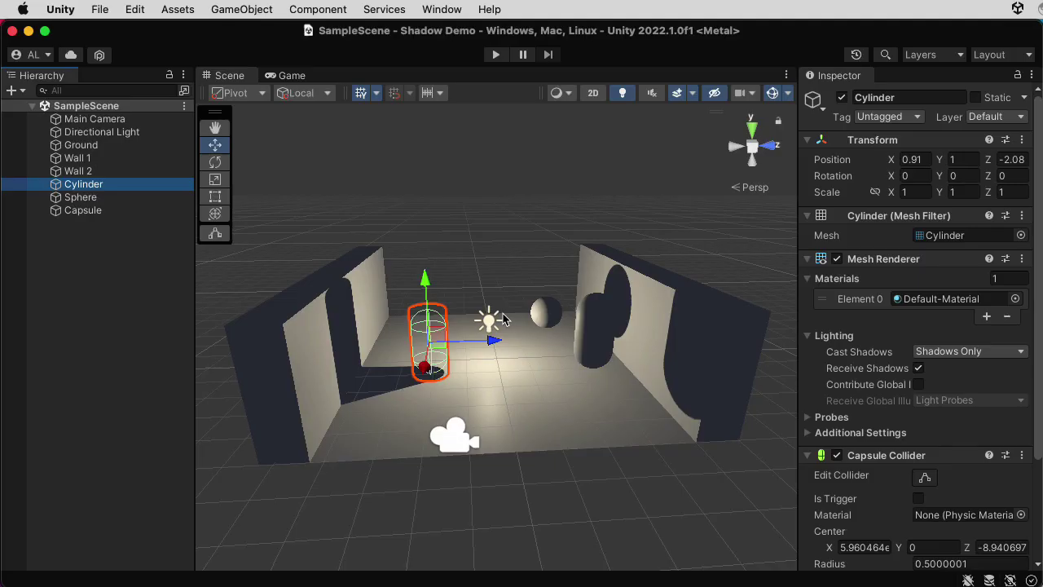
click(989, 352)
click(986, 336)
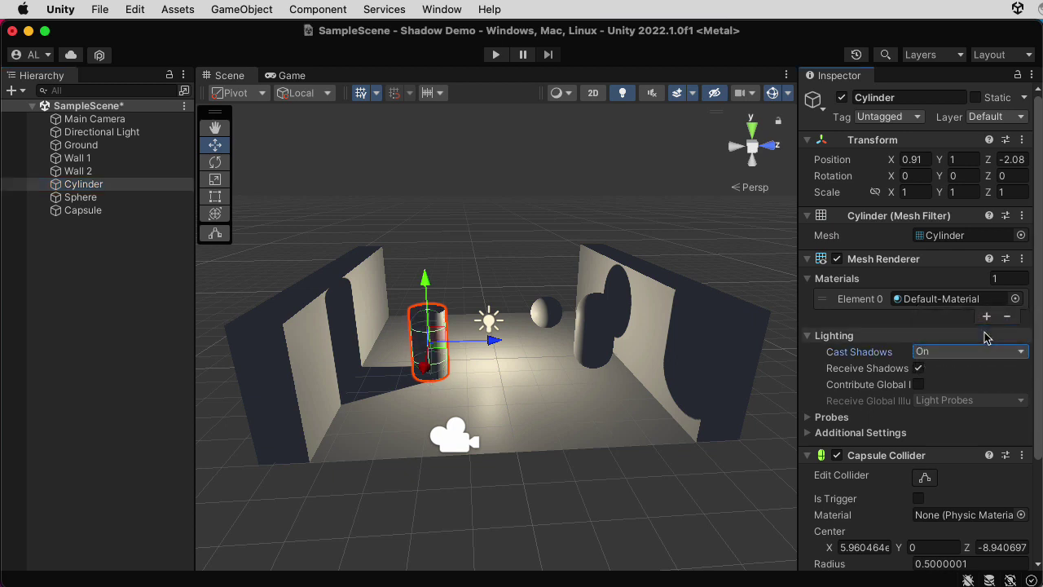
click(557, 497)
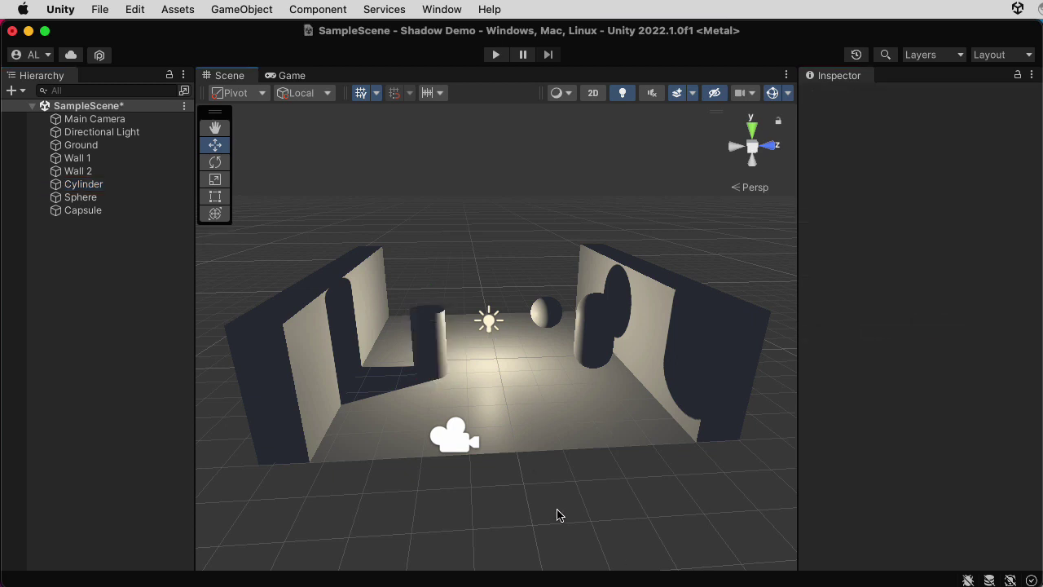
Turn off Receive Shadows on Wall 1 and deselect the wall to inspect its surface
click(310, 368)
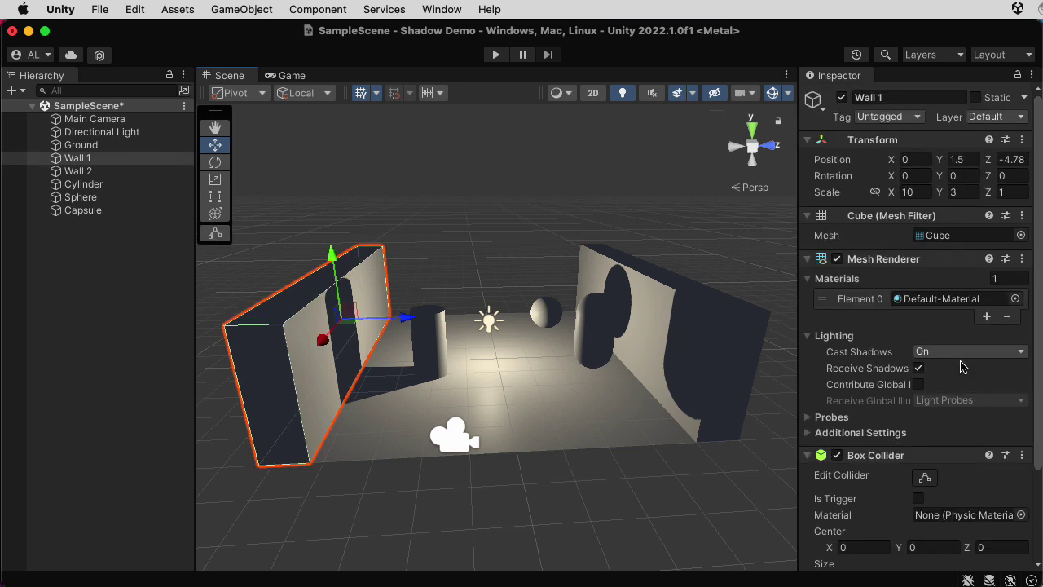
click(918, 368)
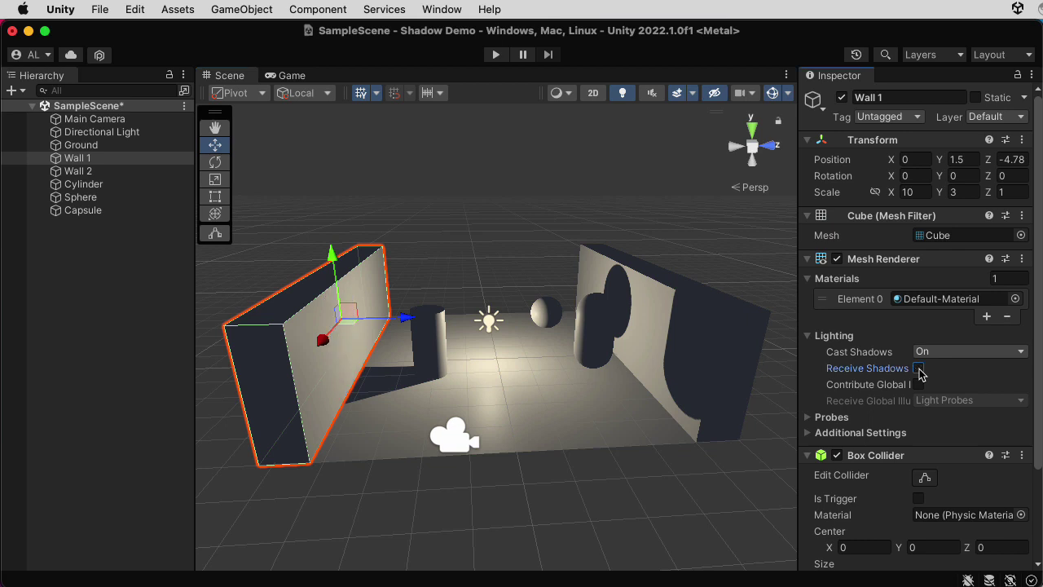
click(528, 494)
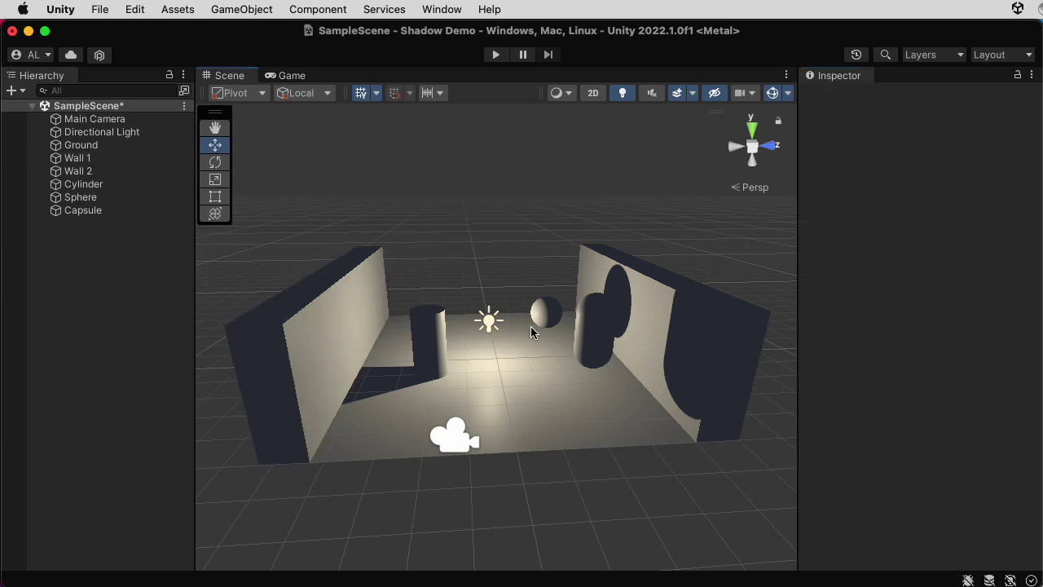